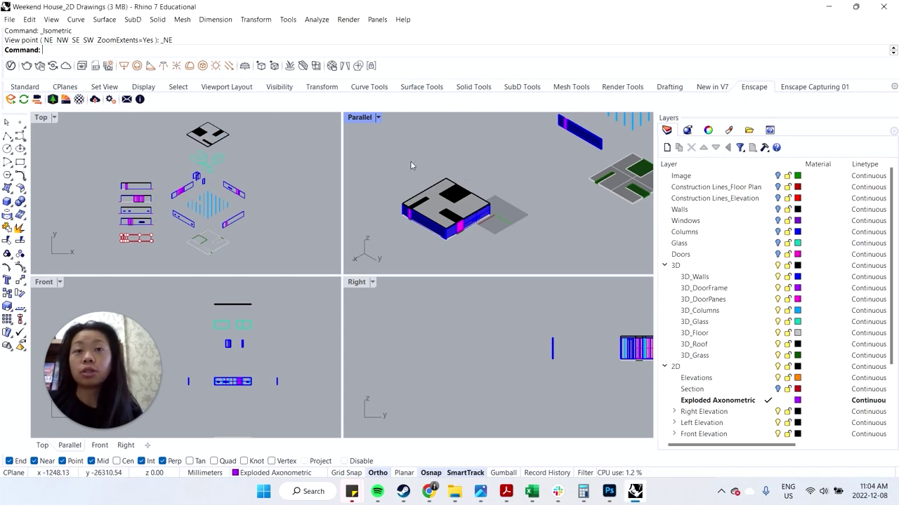
- Set the Parallel viewport to the NE isometric view
{"action": "scroll", "coordinate": [471, 171], "scroll_direction": "down", "scroll_amount": 6}
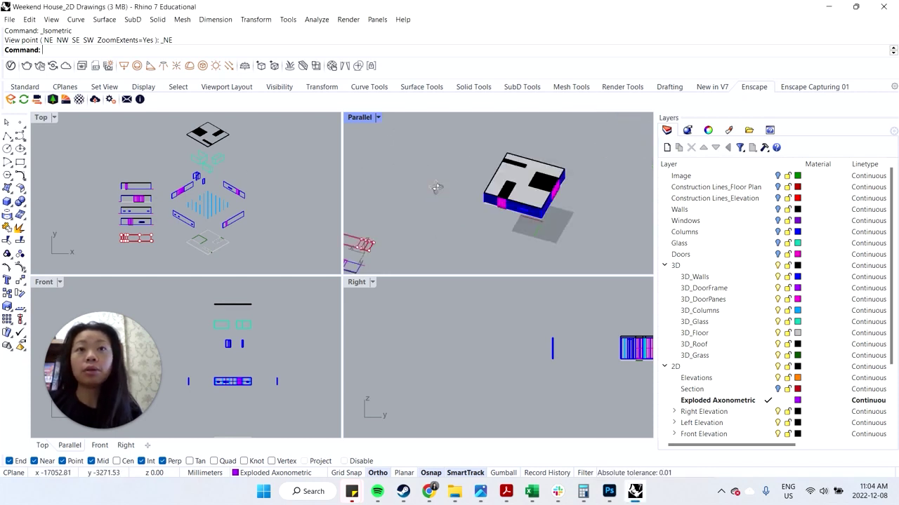
{"action": "scroll", "coordinate": [474, 216], "scroll_direction": "up", "scroll_amount": 3}
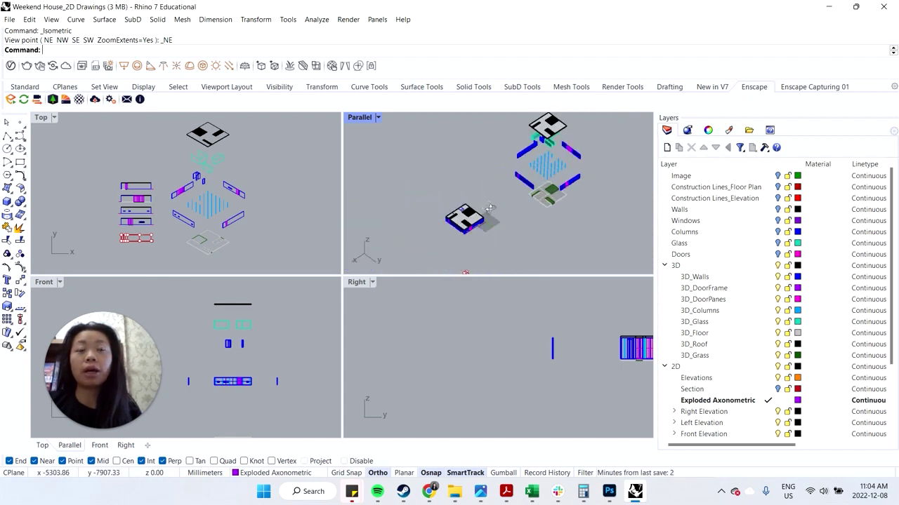
{"action": "left_click", "coordinate": [379, 117]}
{"action": "mouse_move", "coordinate": [461, 308]}
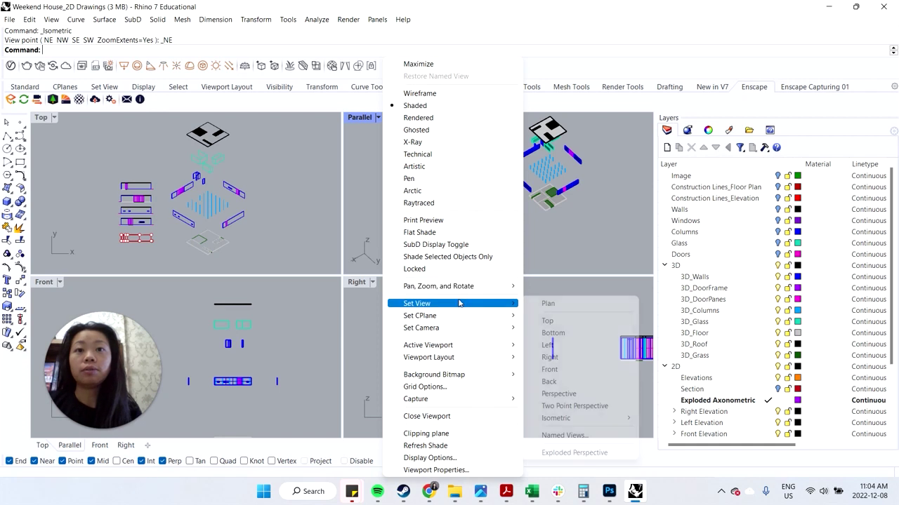
{"action": "mouse_move", "coordinate": [590, 423]}
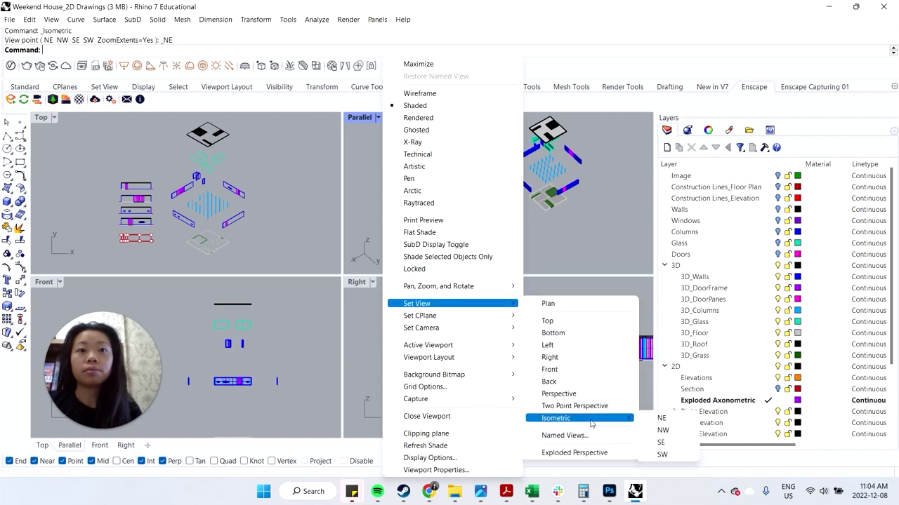
{"action": "left_click", "coordinate": [661, 418]}
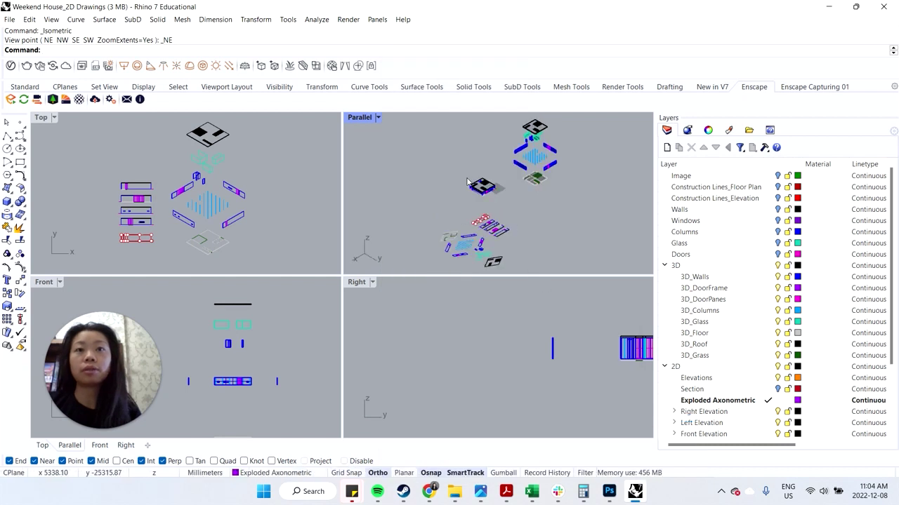
- Window-select the house and run Make2D onto the layer 'Isometric View 1'
{"action": "scroll", "coordinate": [532, 218], "scroll_direction": "up", "scroll_amount": 5}
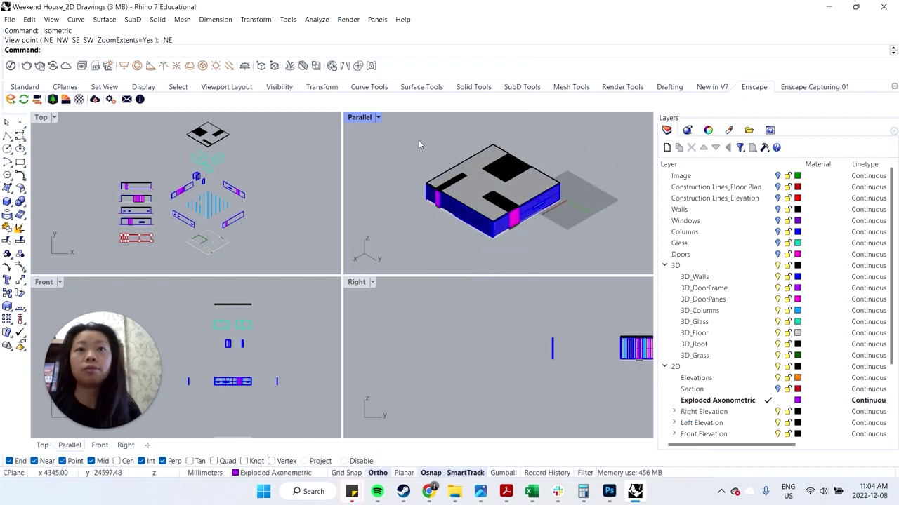
{"action": "scroll", "coordinate": [419, 144], "scroll_direction": "down", "scroll_amount": 4}
{"action": "left_click_drag", "start_coordinate": [419, 141], "coordinate": [537, 228]}
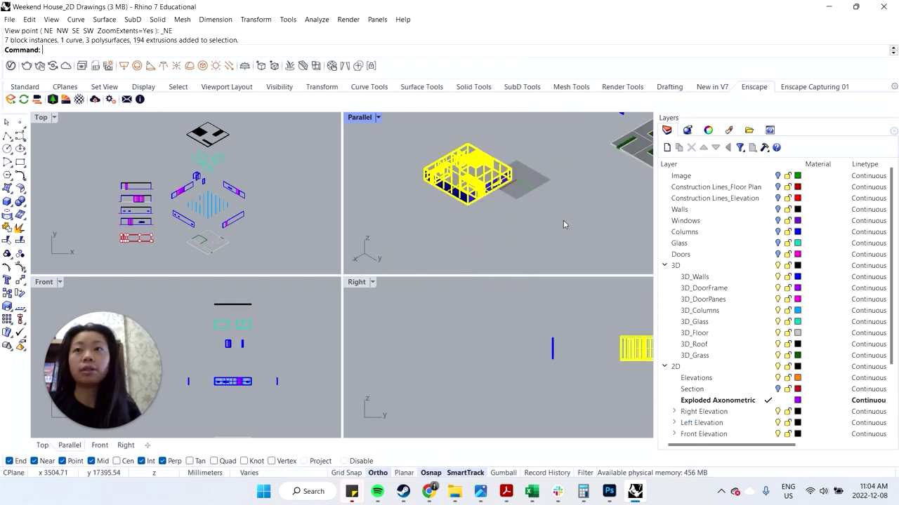
{"action": "type", "text": "Make2D"}
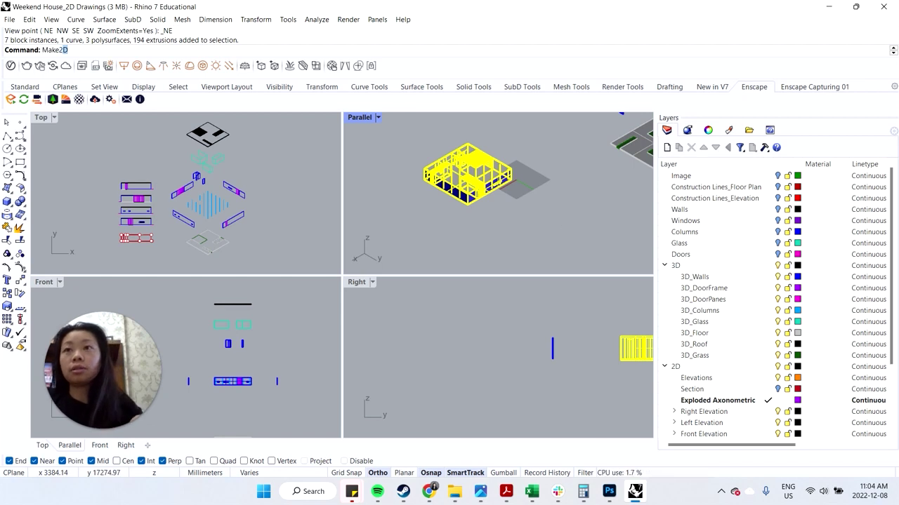
{"action": "key", "text": "Return"}
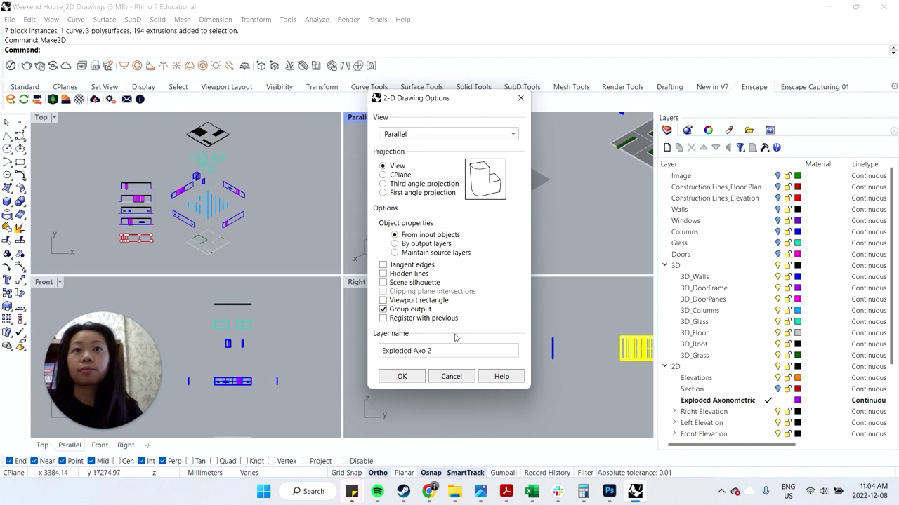
{"action": "left_click_drag", "start_coordinate": [433, 350], "coordinate": [359, 350]}
{"action": "type", "text": "Isom"}
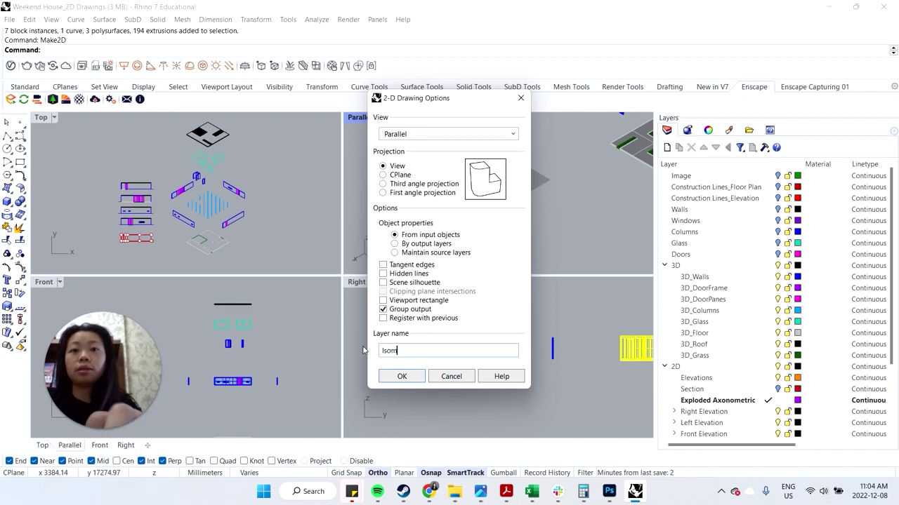
{"action": "type", "text": "etric View 1"}
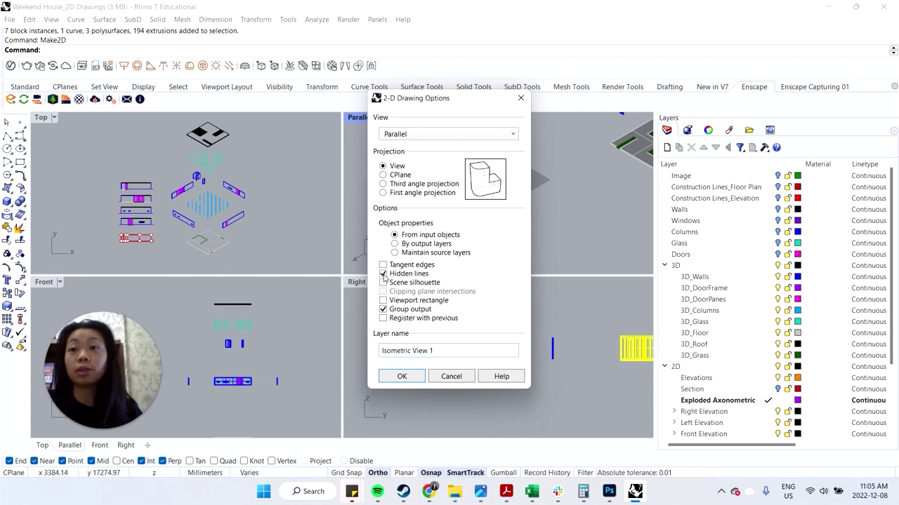
{"action": "left_click", "coordinate": [402, 377]}
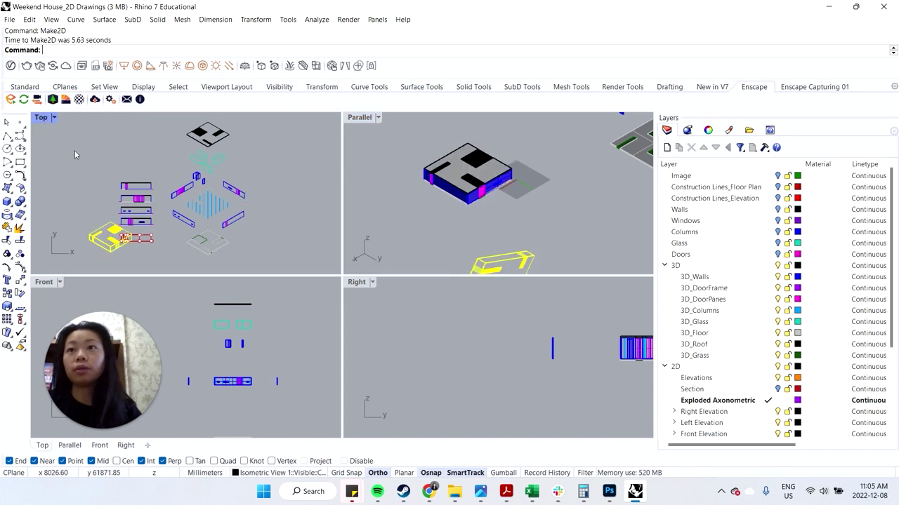
- Move the isometric Make2D linework to the left of the red plan
{"action": "scroll", "coordinate": [105, 238], "scroll_direction": "up", "scroll_amount": 5}
{"action": "scroll", "coordinate": [105, 237], "scroll_direction": "down", "scroll_amount": 5}
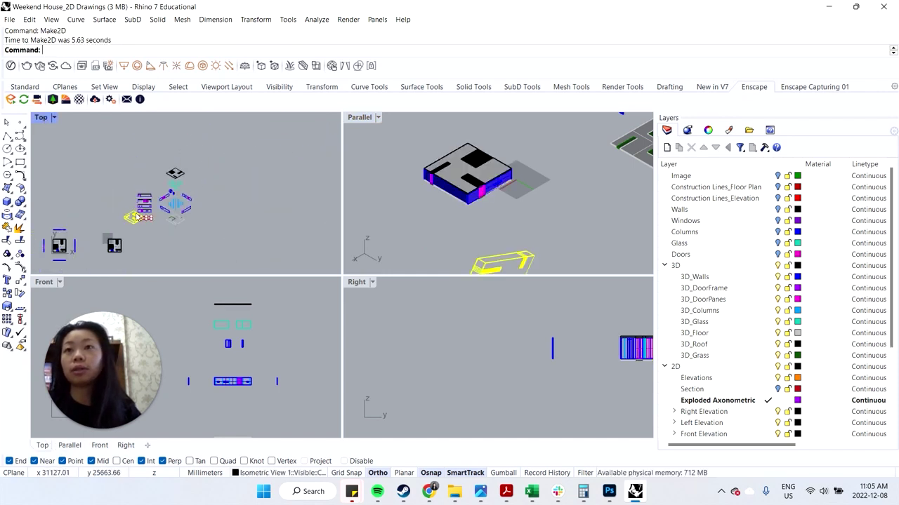
{"action": "type", "text": "Move"}
{"action": "key", "text": "Return"}
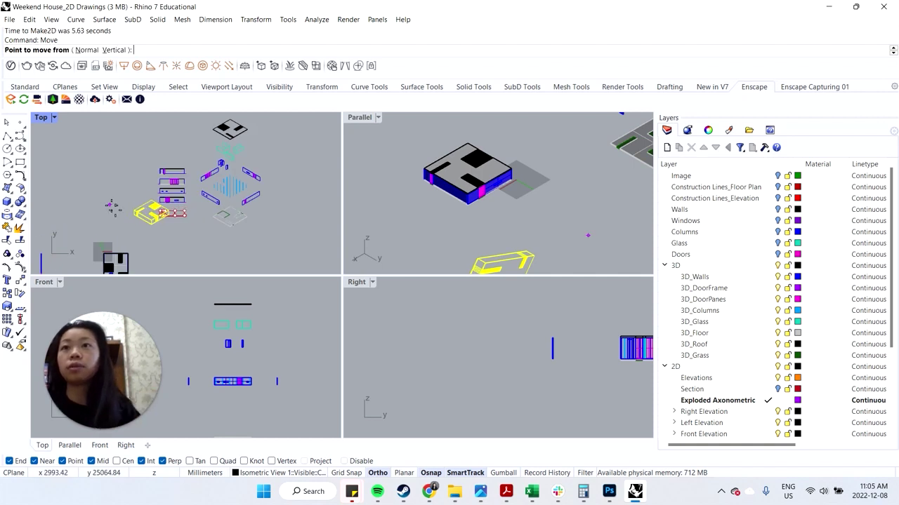
{"action": "scroll", "coordinate": [112, 211], "scroll_direction": "up", "scroll_amount": 2}
{"action": "left_click", "coordinate": [226, 243]}
{"action": "left_click", "coordinate": [191, 251]}
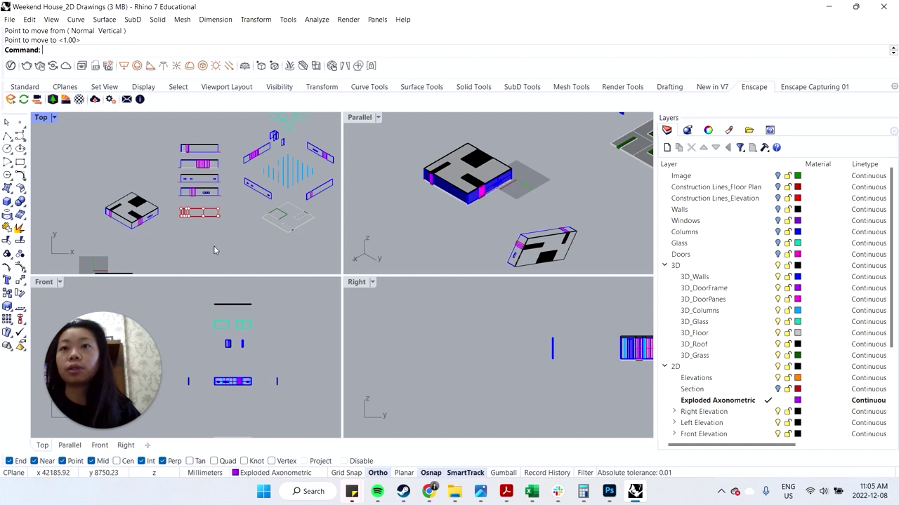
- Window-select all the 2D drawings for export
{"action": "scroll", "coordinate": [203, 210], "scroll_direction": "up", "scroll_amount": 1}
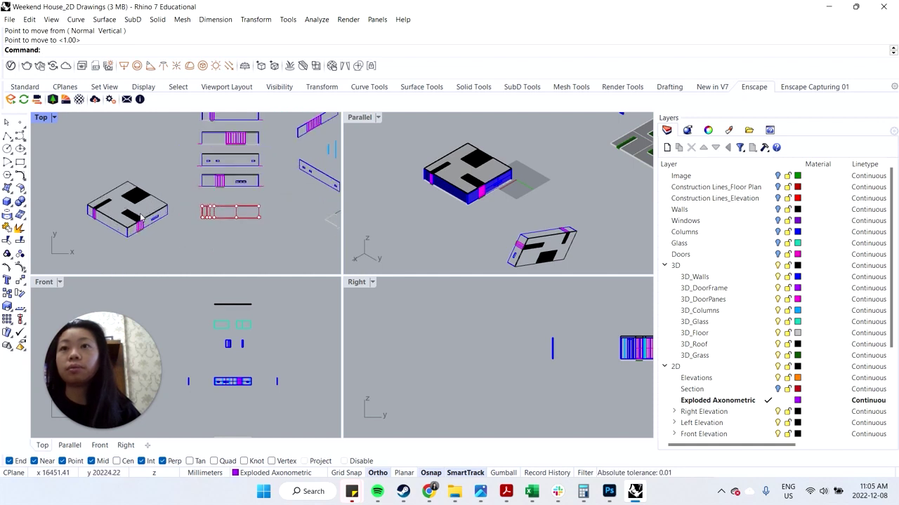
{"action": "scroll", "coordinate": [232, 188], "scroll_direction": "down", "scroll_amount": 1}
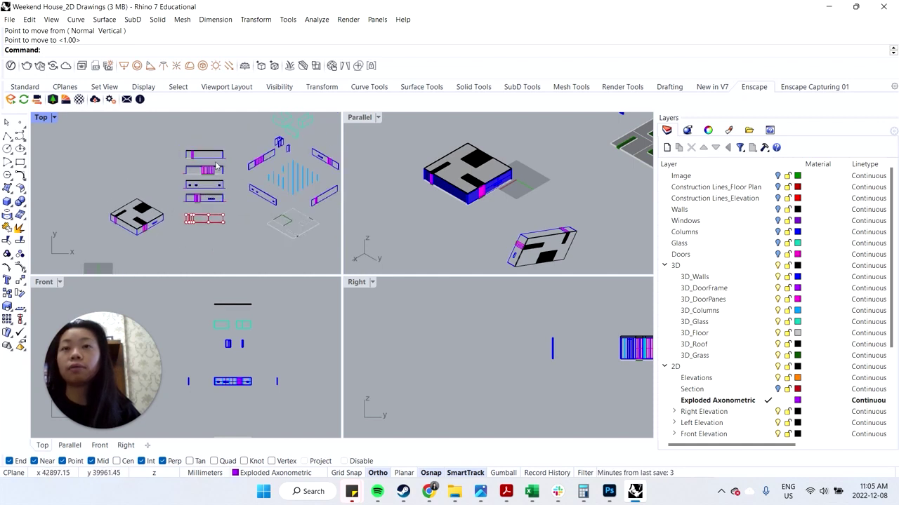
{"action": "scroll", "coordinate": [232, 215], "scroll_direction": "down", "scroll_amount": 3}
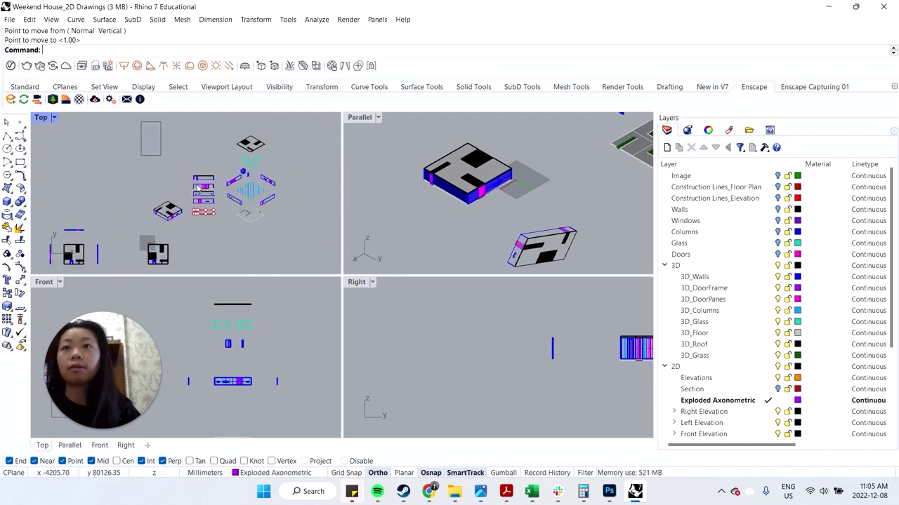
{"action": "left_click_drag", "start_coordinate": [140, 121], "coordinate": [286, 229]}
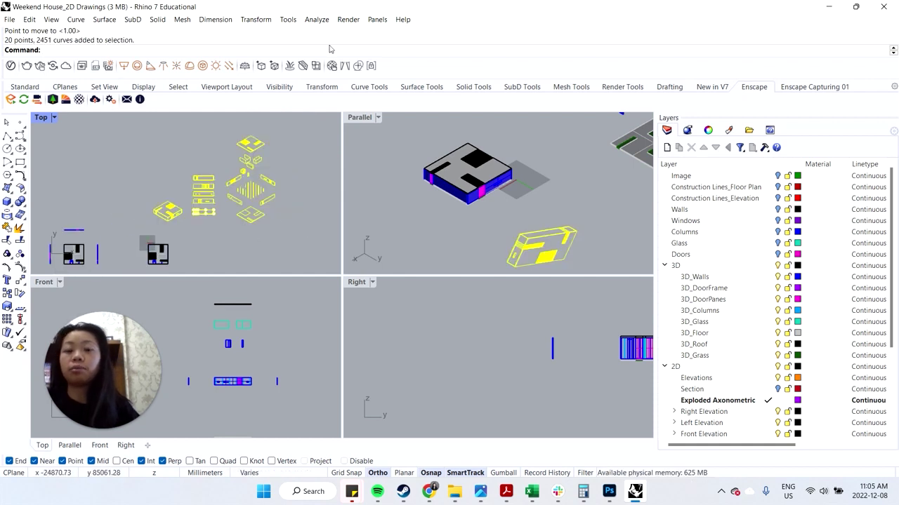
- Export to the Videos > 11. Export Rhino Autocad and Illustrator folder as AutoCAD Drawing (*.dwg)
{"action": "type", "text": "Export"}
{"action": "key", "text": "Return"}
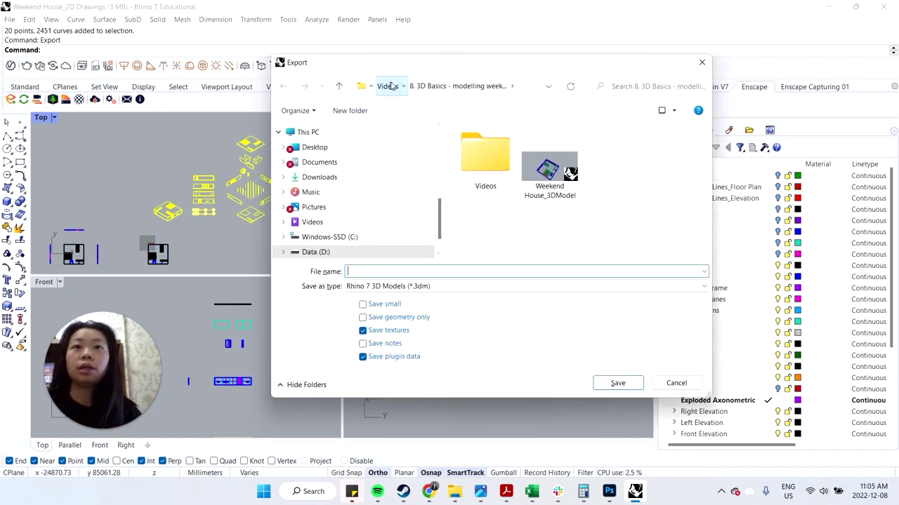
{"action": "left_click", "coordinate": [391, 85]}
{"action": "scroll", "coordinate": [539, 211], "scroll_direction": "down", "scroll_amount": 2}
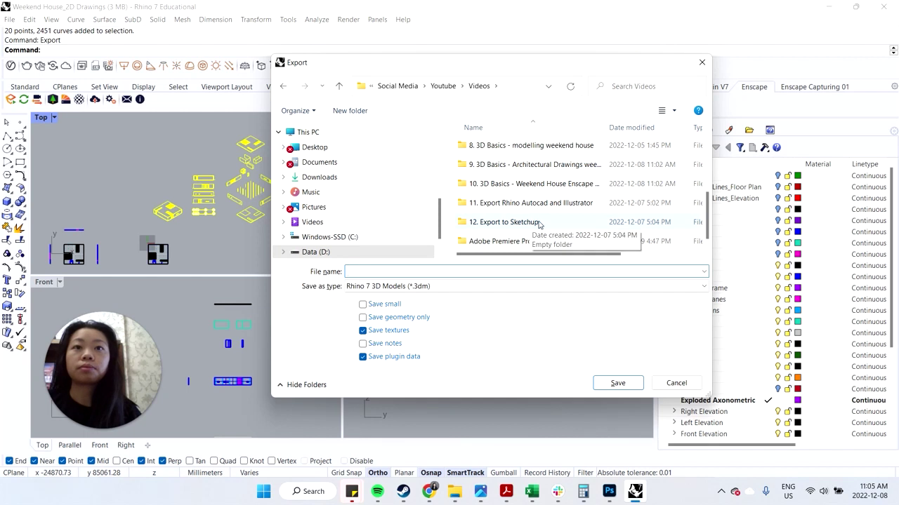
{"action": "double_click", "coordinate": [548, 203]}
{"action": "left_click_drag", "start_coordinate": [498, 56], "coordinate": [454, 66]}
{"action": "left_click", "coordinate": [440, 294]}
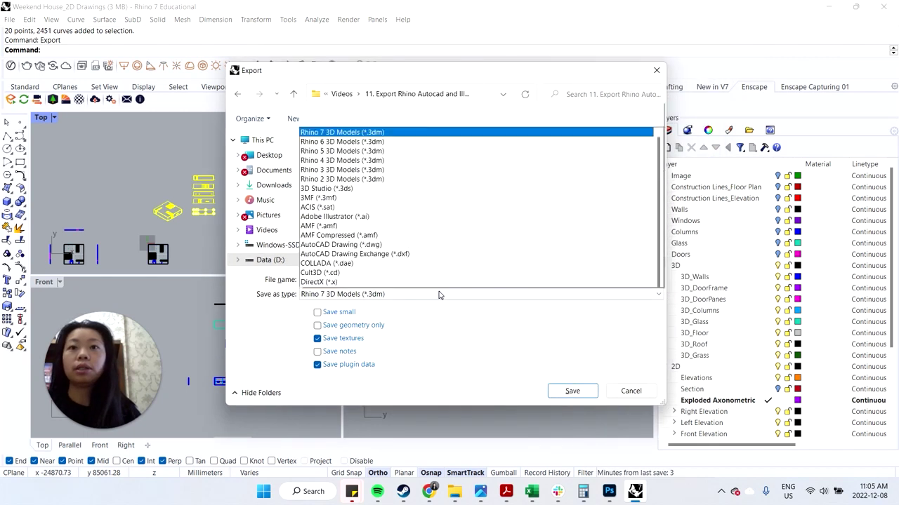
{"action": "left_click", "coordinate": [410, 124]}
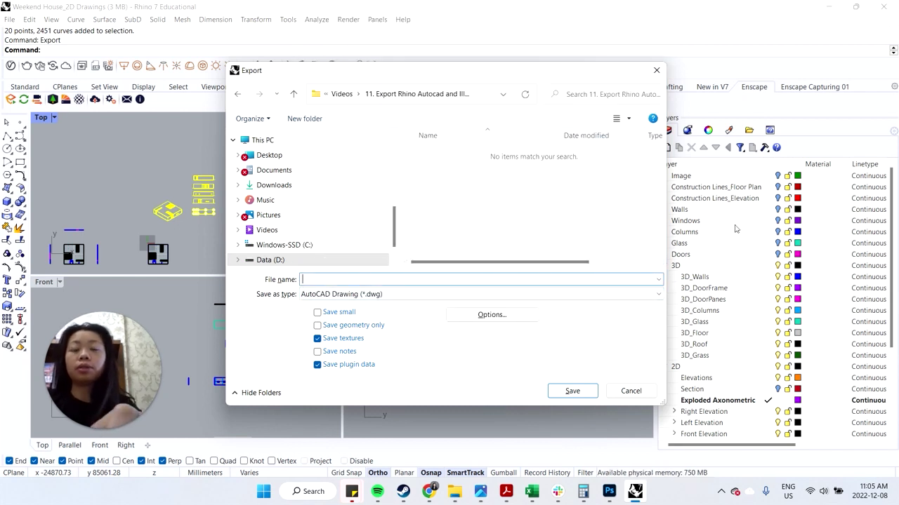
- Save the export as WeekendHouse_Linework using the Default DWG scheme
{"action": "type", "text": "WeekendHouse_Li"}
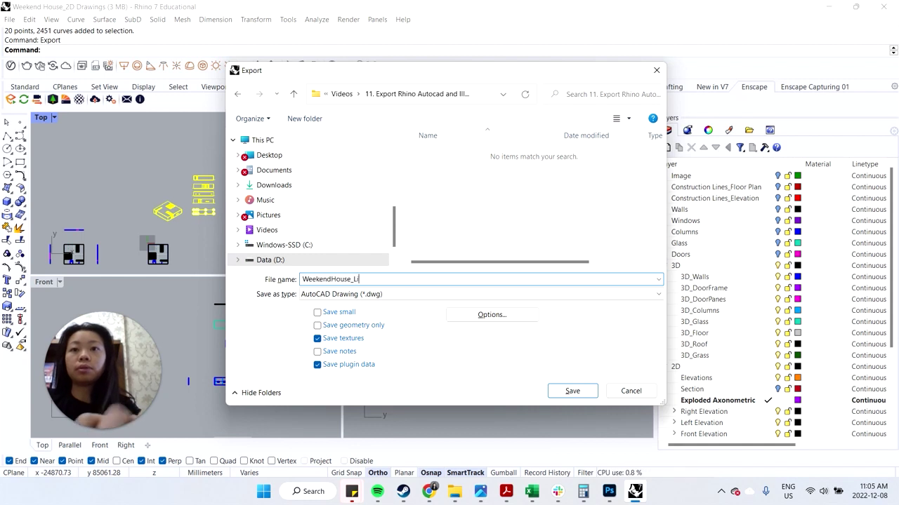
{"action": "type", "text": "nework"}
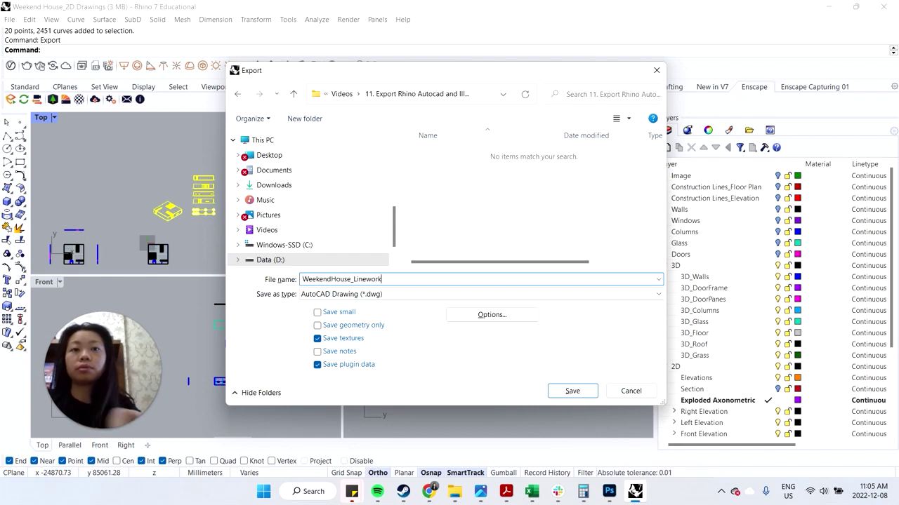
{"action": "key", "text": "Return"}
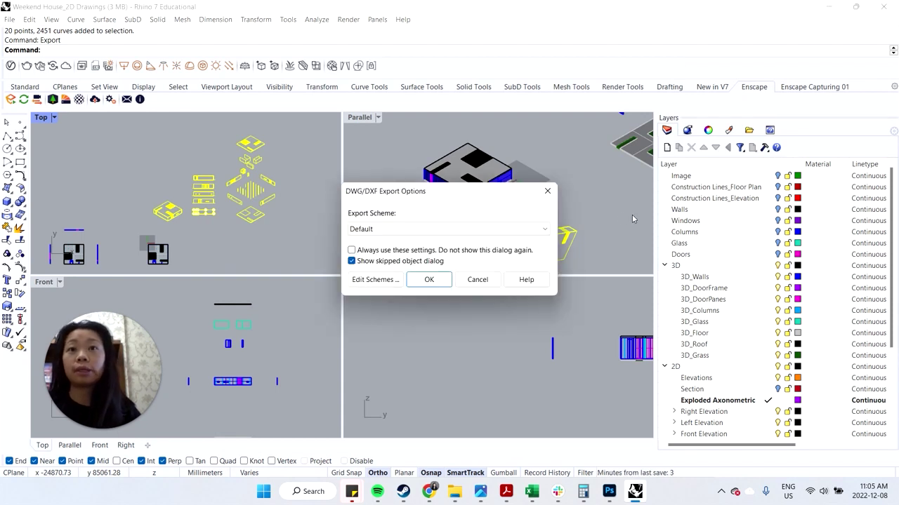
{"action": "left_click", "coordinate": [386, 231]}
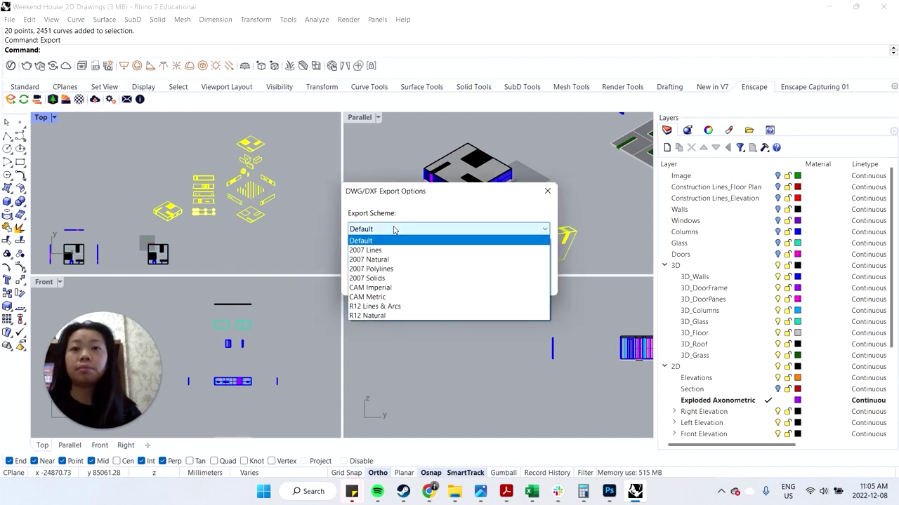
{"action": "left_click", "coordinate": [386, 232]}
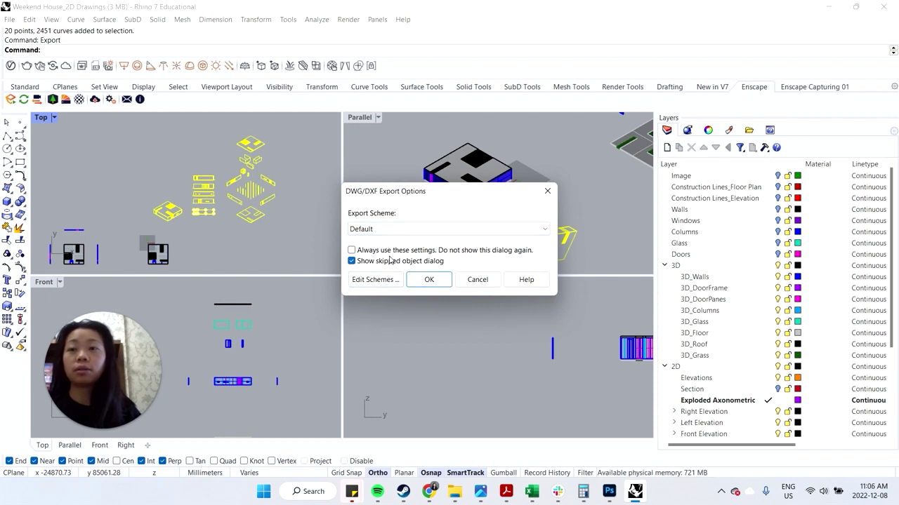
{"action": "left_click", "coordinate": [429, 280]}
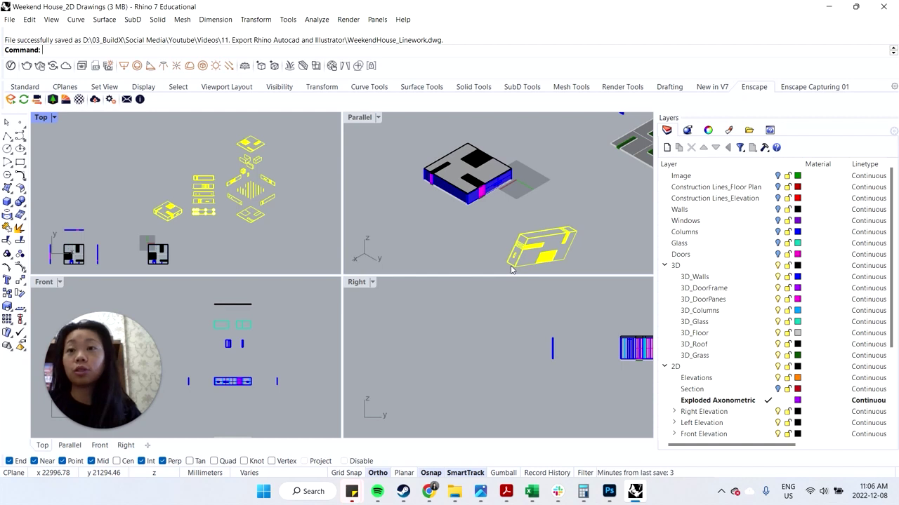
{"action": "key", "text": "super+e"}
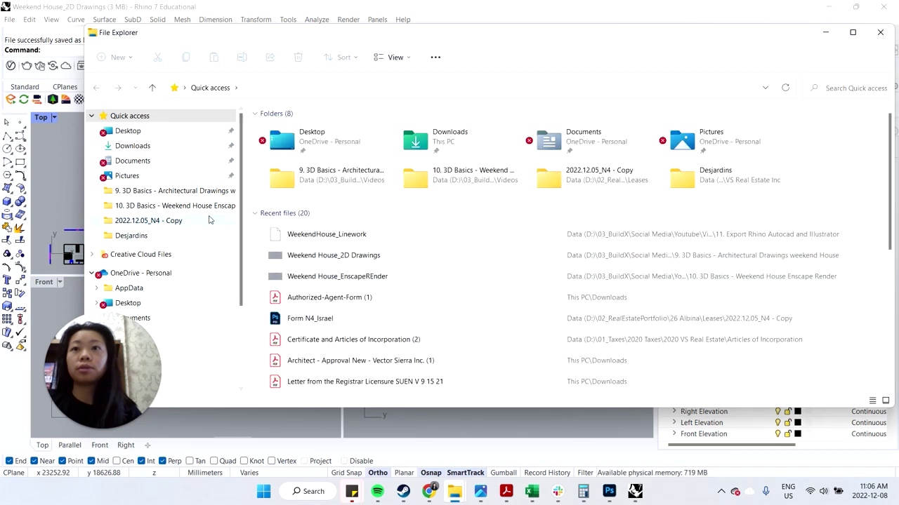
- Open WeekendHouse_Linework.dwg from the 11. Export Rhino Autocad and Illustrator folder in AutoCAD LT
{"action": "left_click", "coordinate": [208, 210]}
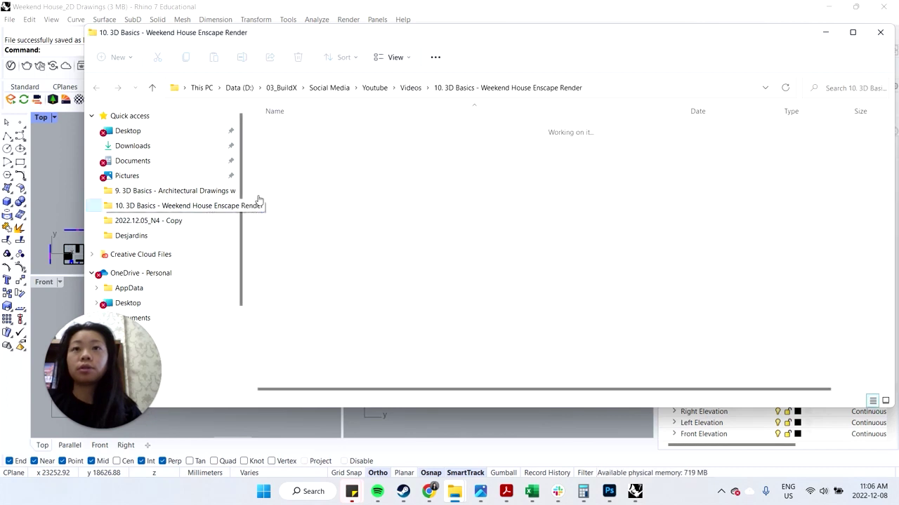
{"action": "left_click", "coordinate": [411, 88]}
{"action": "left_click", "coordinate": [304, 343]}
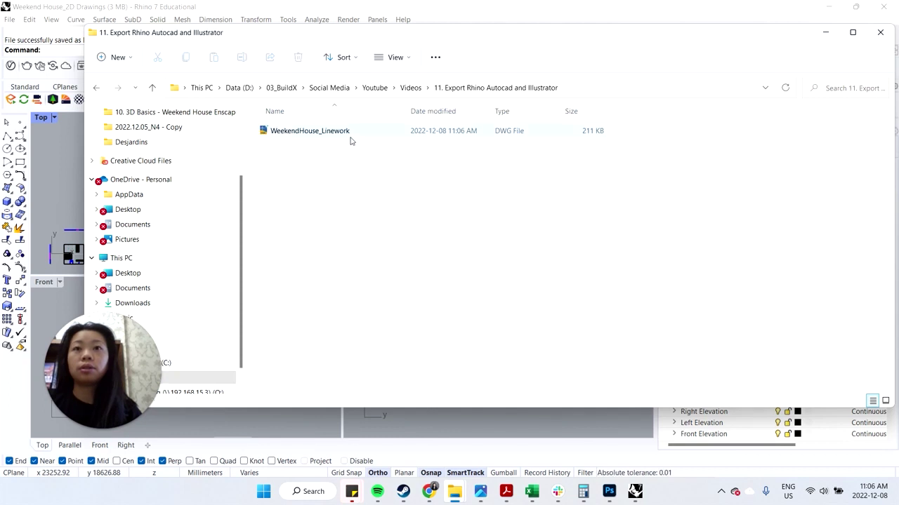
{"action": "left_click", "coordinate": [350, 140]}
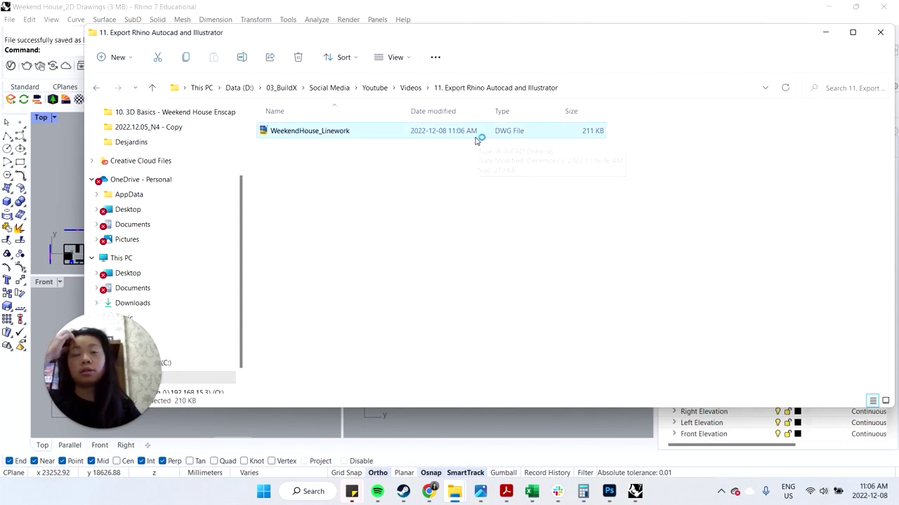
{"action": "double_click", "coordinate": [304, 131]}
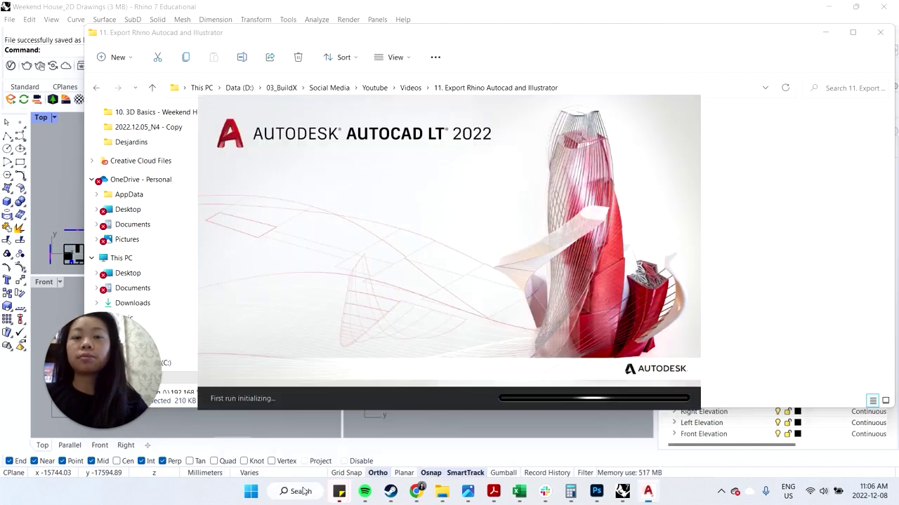
- Search Windows for 'illustrator' and launch Adobe Illustrator 2020
{"action": "left_click", "coordinate": [303, 491]}
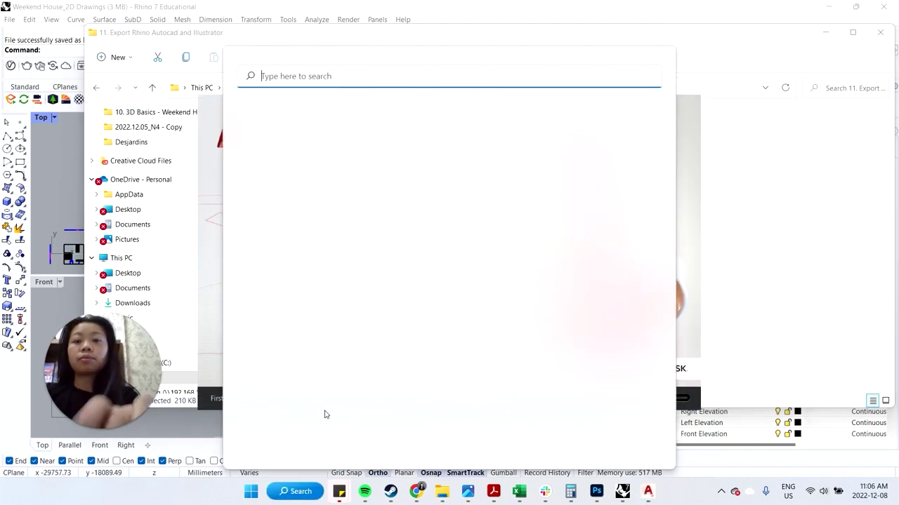
{"action": "type", "text": "illustrator"}
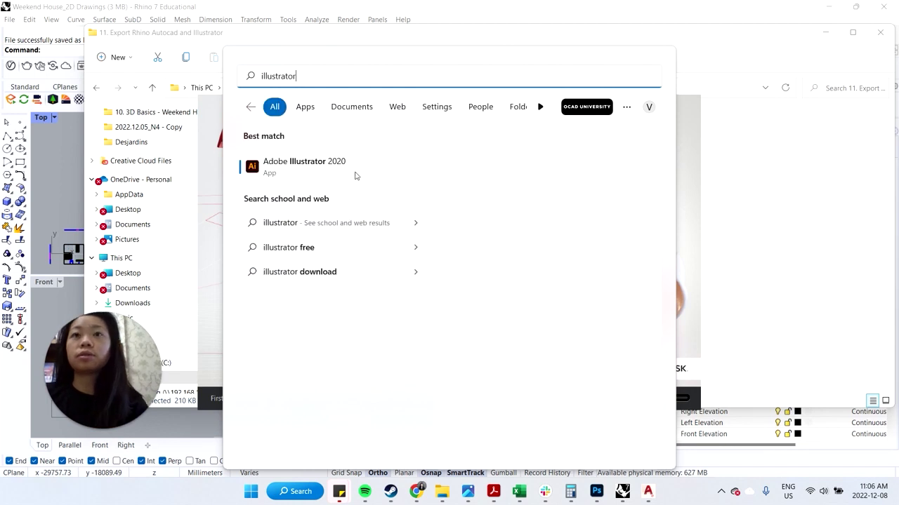
{"action": "left_click", "coordinate": [361, 169]}
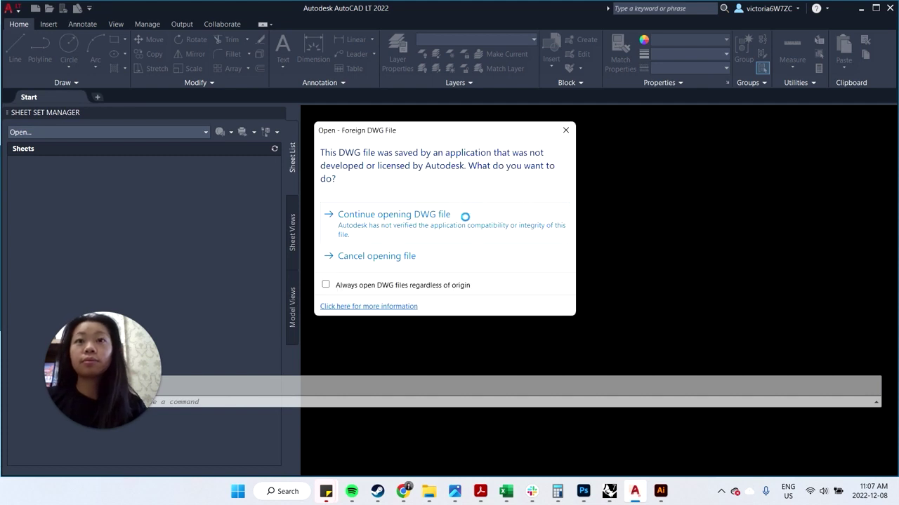
- Continue opening the foreign DWG and dismiss the system variable notification
{"action": "left_click", "coordinate": [465, 217]}
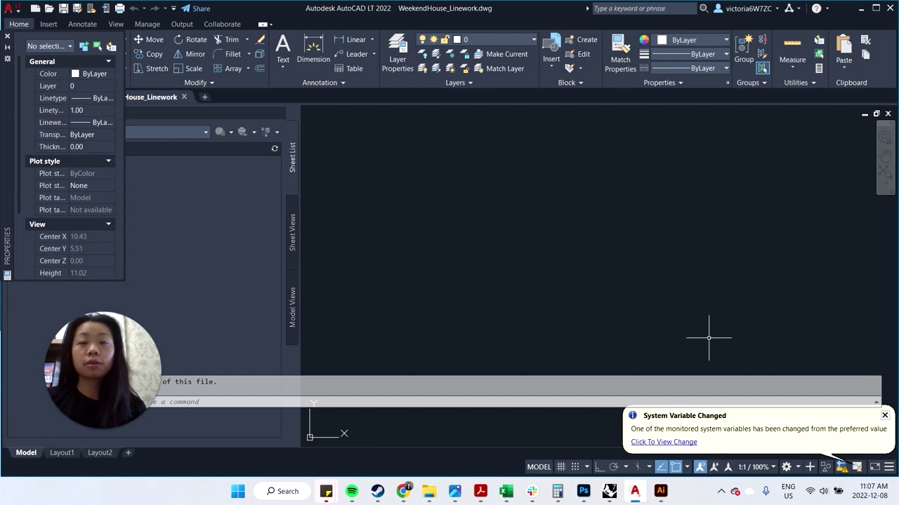
{"action": "left_click", "coordinate": [883, 417]}
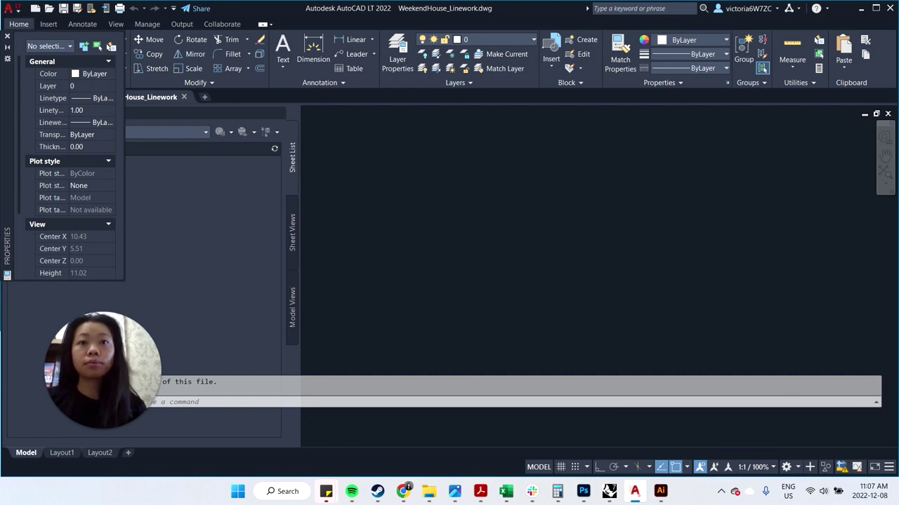
{"action": "scroll", "coordinate": [477, 261], "scroll_direction": "down", "scroll_amount": 4}
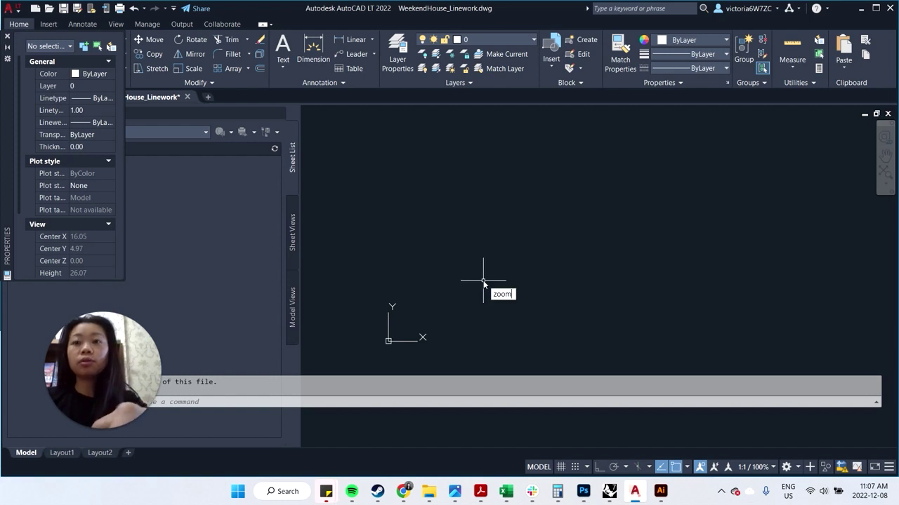
- Zoom All, pan to centre the linework, and view it on Layout1
{"action": "type", "text": "z"}
{"action": "key", "text": "Return"}
{"action": "type", "text": "all"}
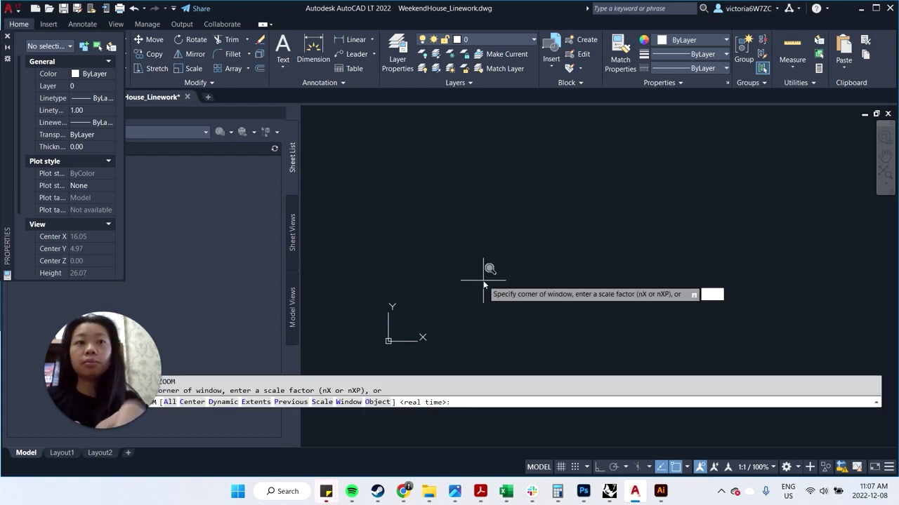
{"action": "key", "text": "Return"}
{"action": "scroll", "coordinate": [538, 257], "scroll_direction": "down", "scroll_amount": 3}
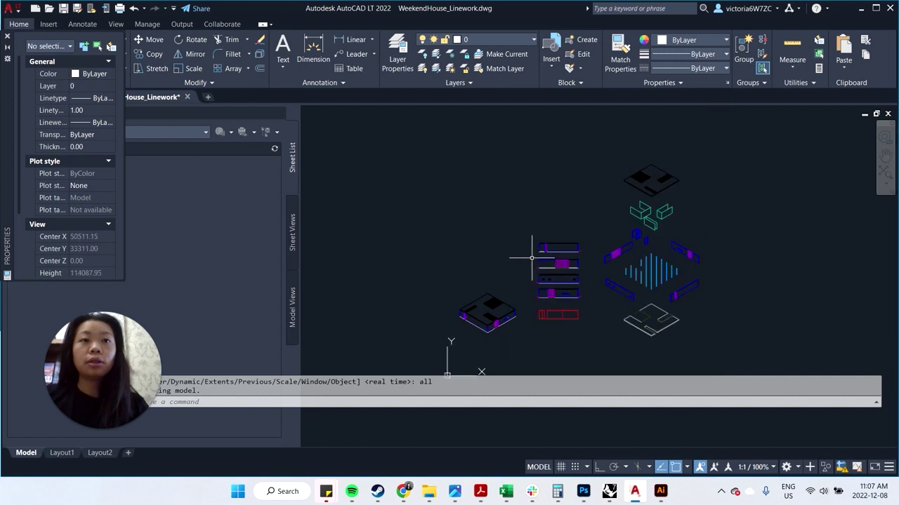
{"action": "middle_click_drag", "start_coordinate": [613, 295], "coordinate": [608, 323]}
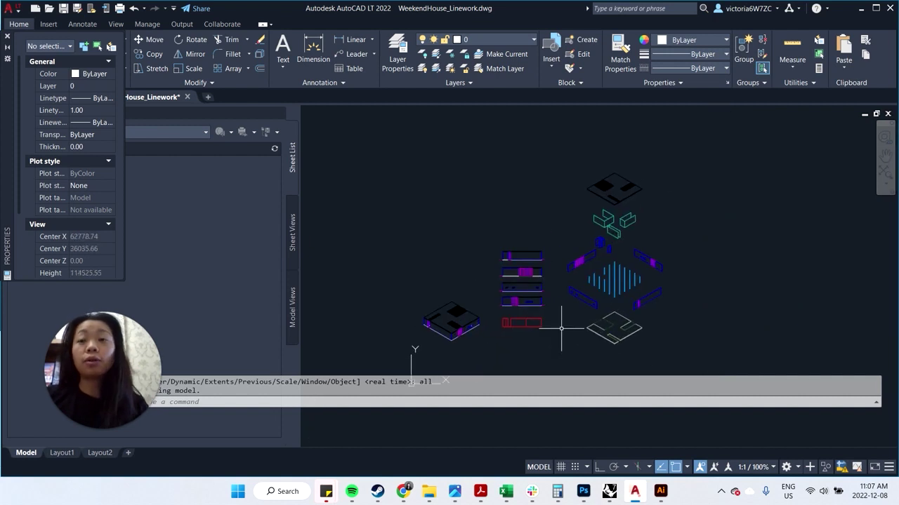
{"action": "left_click", "coordinate": [77, 453]}
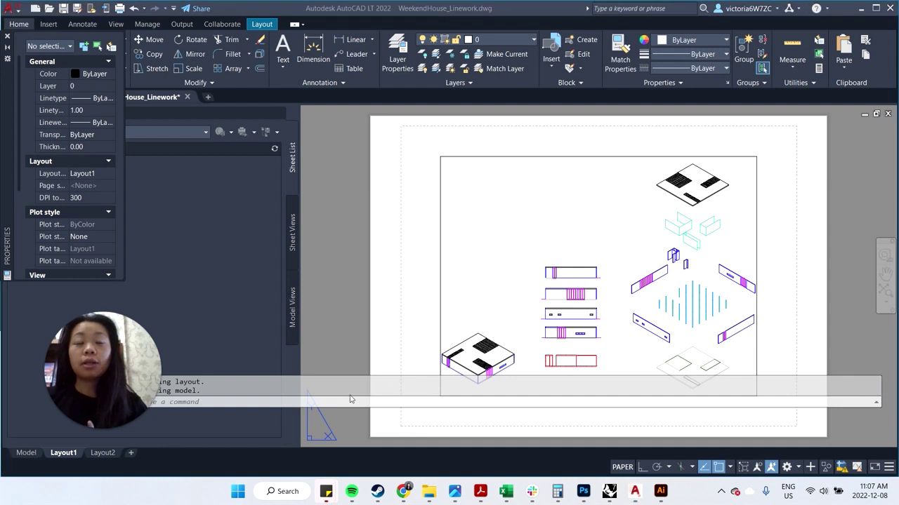
{"action": "left_click", "coordinate": [24, 455]}
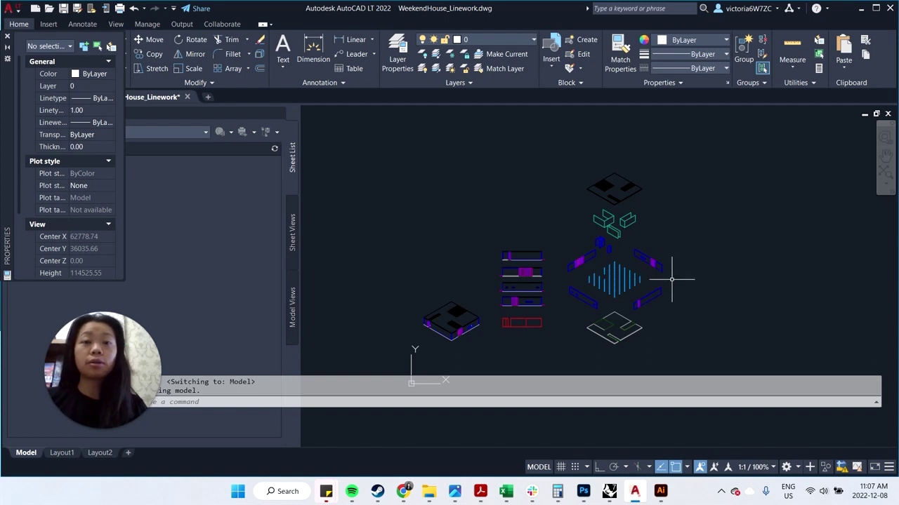
{"action": "middle_click_drag", "start_coordinate": [671, 277], "coordinate": [660, 257]}
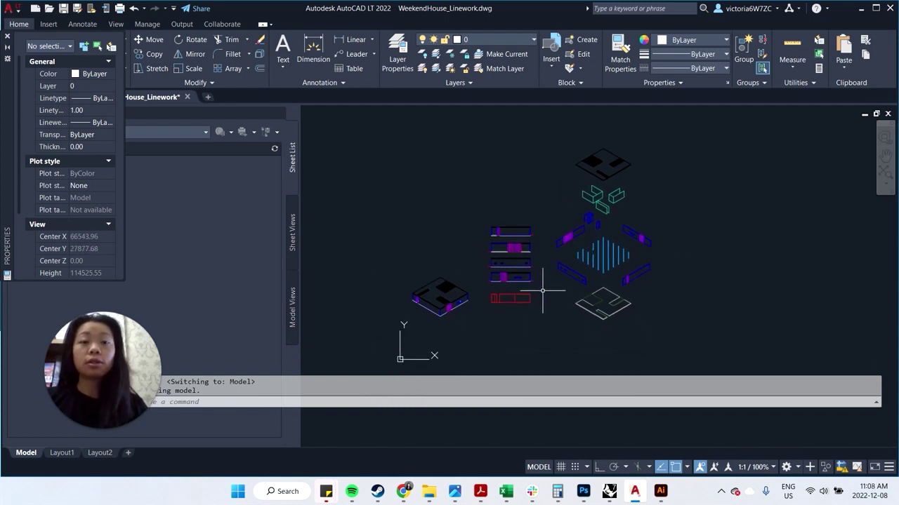
{"action": "left_click", "coordinate": [583, 263]}
{"action": "scroll", "coordinate": [578, 277], "scroll_direction": "up", "scroll_amount": 8}
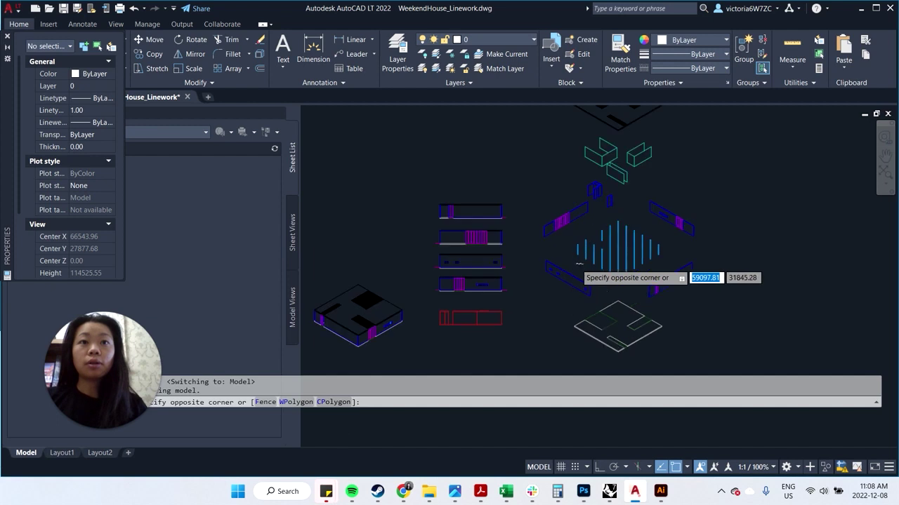
{"action": "left_click", "coordinate": [546, 302]}
{"action": "scroll", "coordinate": [545, 302], "scroll_direction": "up", "scroll_amount": 2}
{"action": "key", "text": "Escape"}
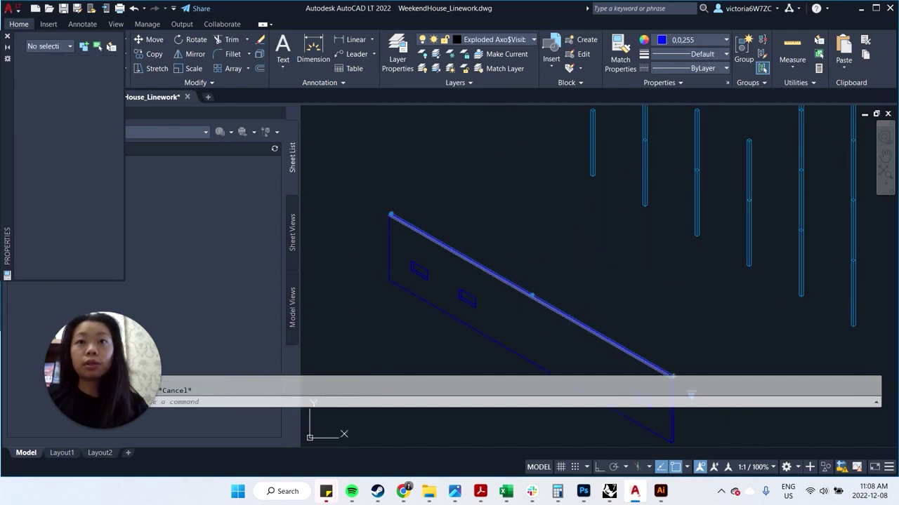
{"action": "scroll", "coordinate": [410, 218], "scroll_direction": "down", "scroll_amount": 15}
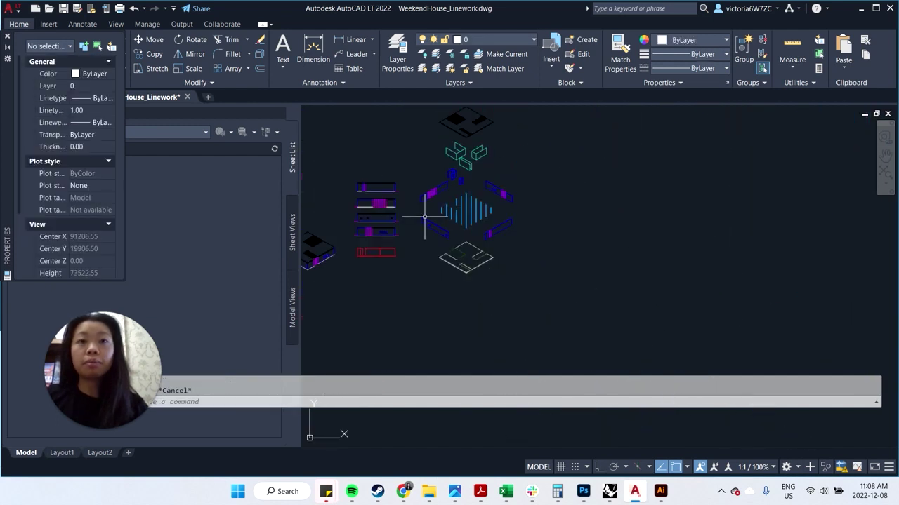
{"action": "scroll", "coordinate": [511, 159], "scroll_direction": "up", "scroll_amount": 2}
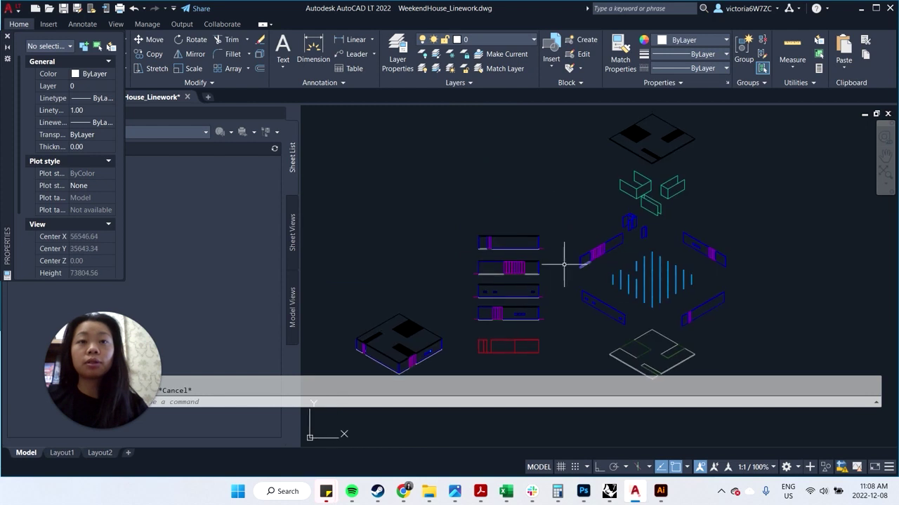
{"action": "scroll", "coordinate": [533, 306], "scroll_direction": "down", "scroll_amount": 2}
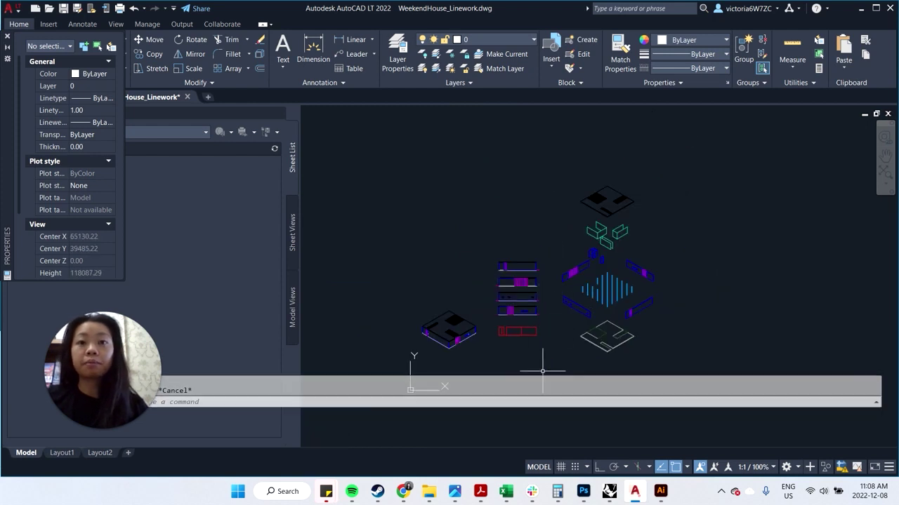
- Bring up and maximize Illustrator, then choose File > Open
{"action": "left_click", "coordinate": [660, 491]}
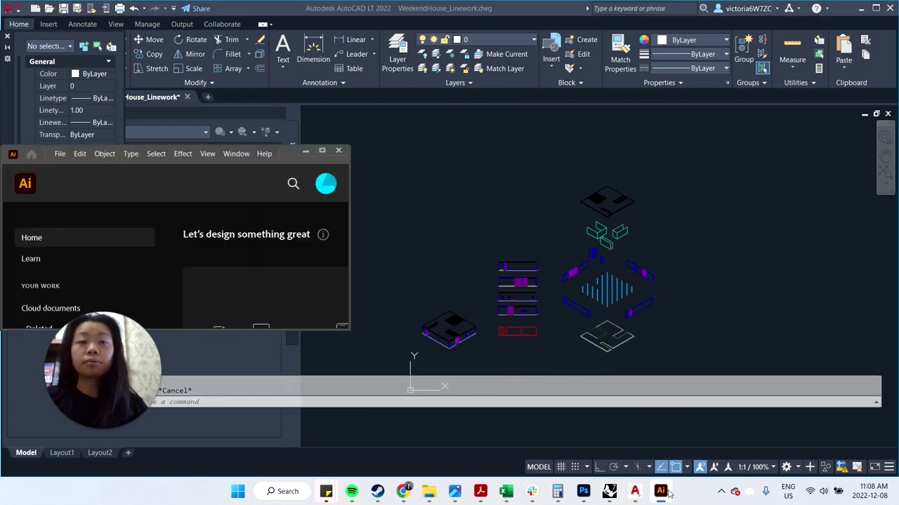
{"action": "left_click", "coordinate": [324, 152]}
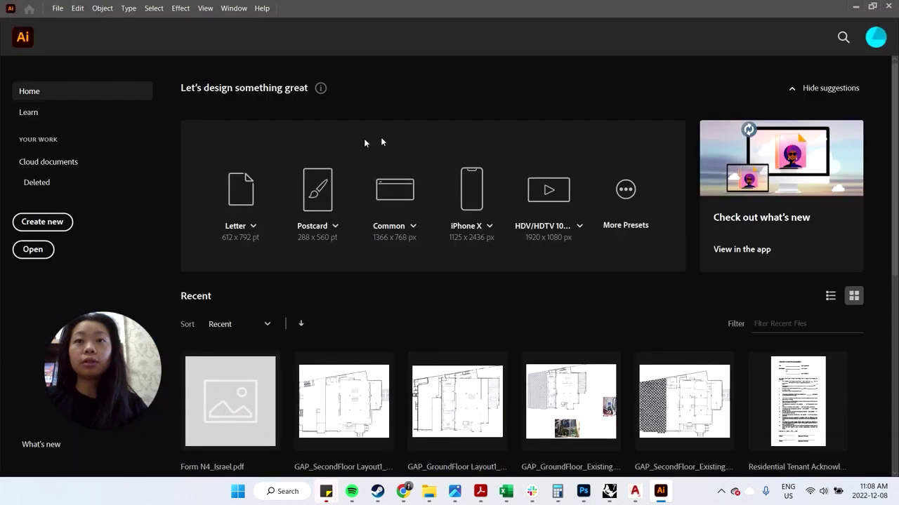
{"action": "left_click", "coordinate": [59, 8]}
{"action": "left_click", "coordinate": [63, 44]}
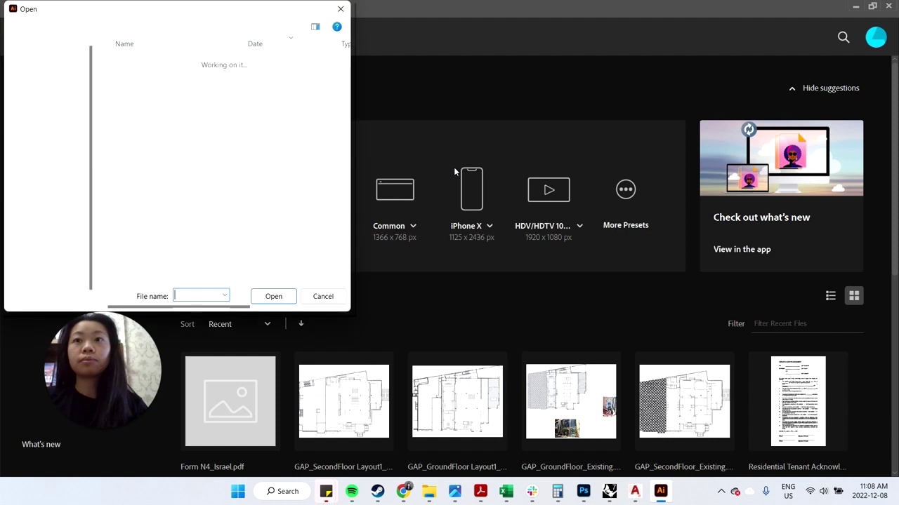
- Browse to the 11. Export Rhino Autocad and Illustrator folder and open WeekendHouse_Linework.dwg
{"action": "left_click", "coordinate": [124, 33]}
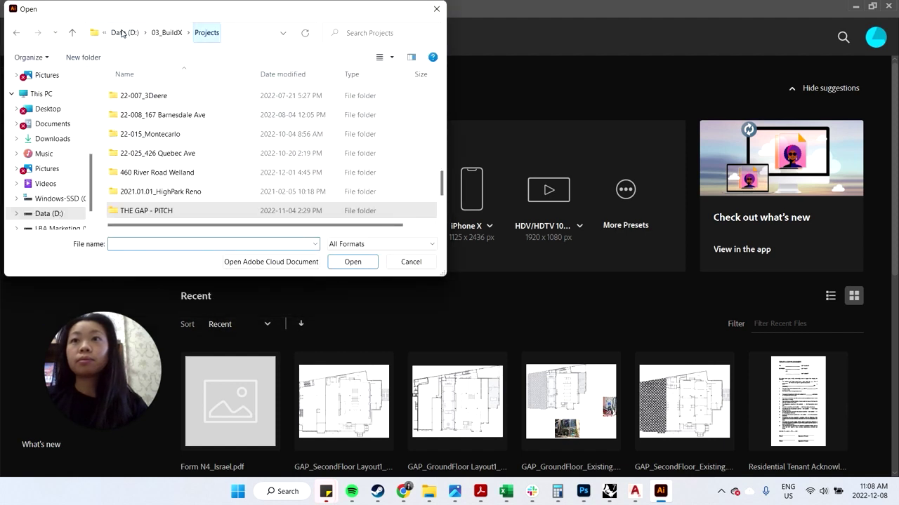
{"action": "left_click", "coordinate": [131, 34]}
{"action": "left_click_drag", "start_coordinate": [216, 14], "coordinate": [320, 30]}
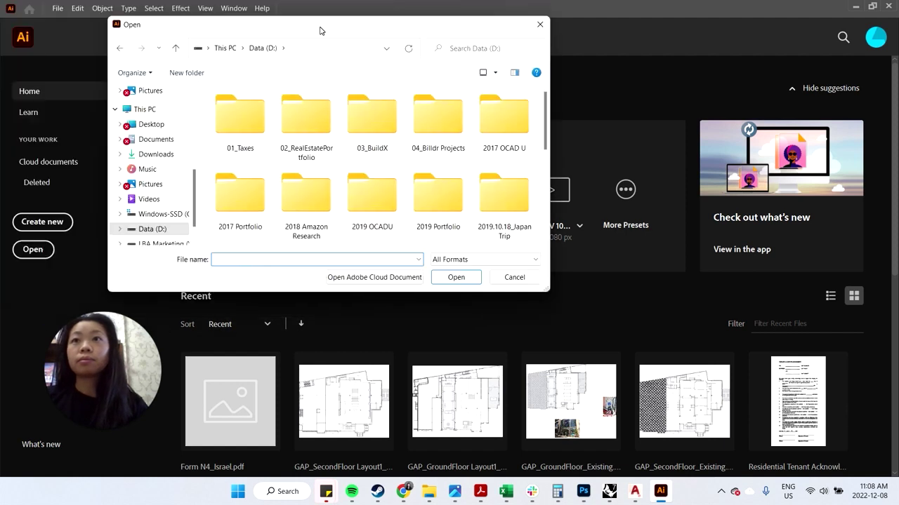
{"action": "scroll", "coordinate": [188, 146], "scroll_direction": "up", "scroll_amount": 3}
{"action": "left_click", "coordinate": [169, 104]}
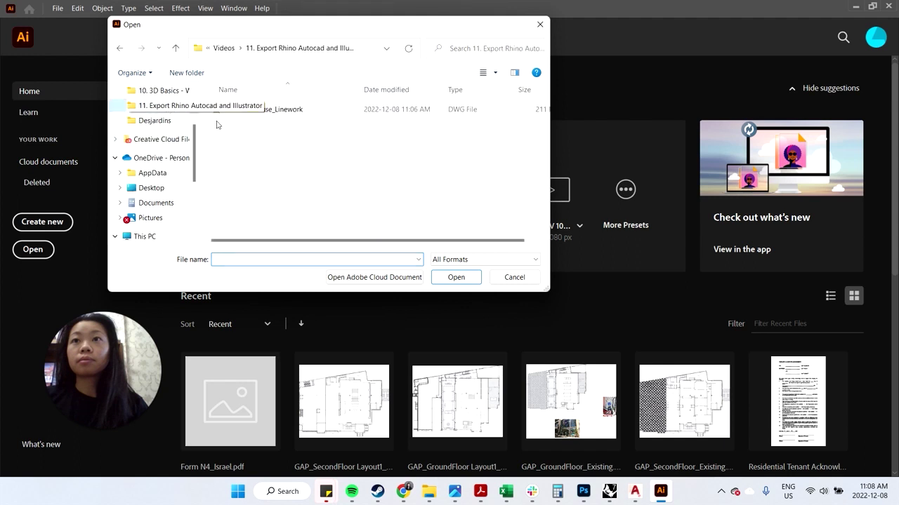
{"action": "double_click", "coordinate": [306, 106]}
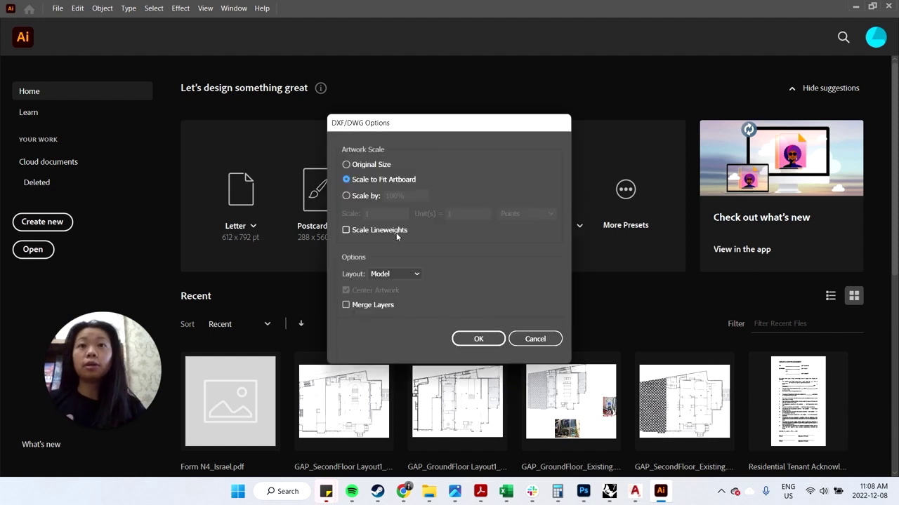
- Import the DWG at Original Size and zoom out to see the linework
{"action": "left_click", "coordinate": [347, 166]}
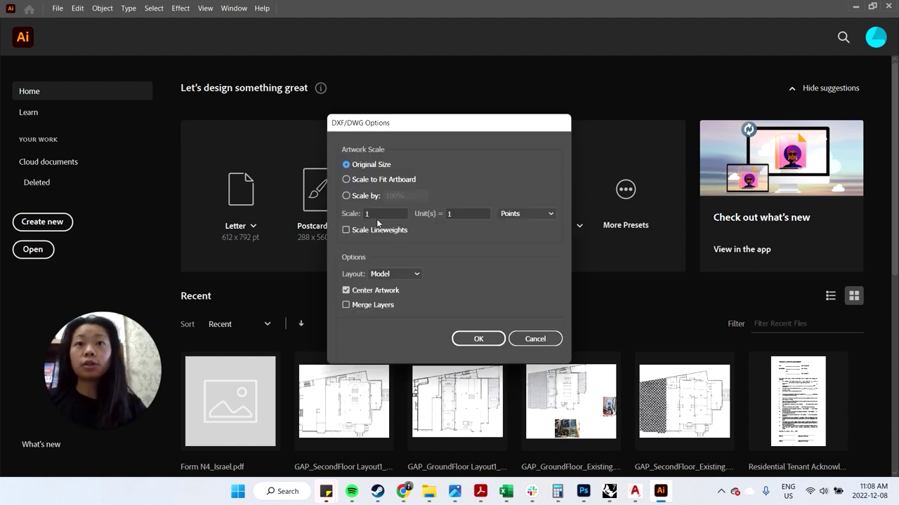
{"action": "left_click", "coordinate": [480, 339]}
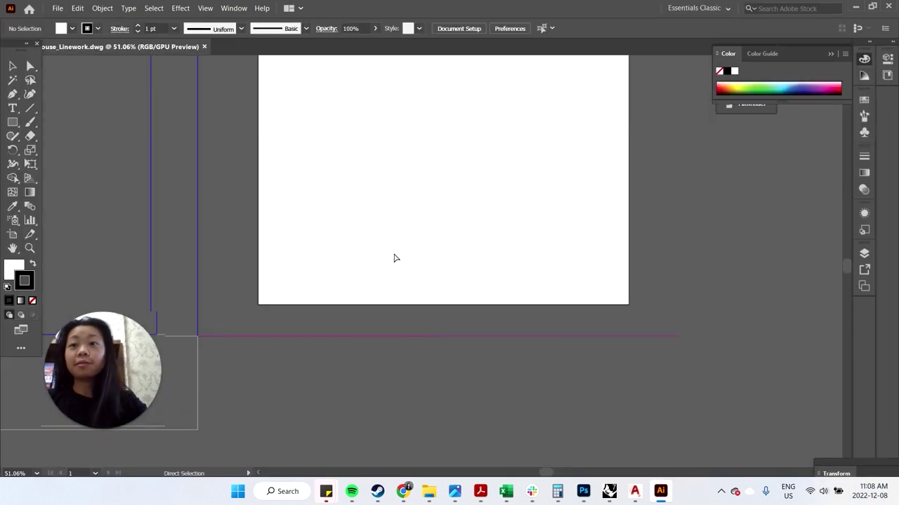
{"action": "key", "text": "ctrl+minus"}
{"action": "key", "text": "ctrl+minus"}
{"action": "key", "text": "ctrl+minus"}
{"action": "key", "text": "ctrl+minus"}
{"action": "key", "text": "ctrl+minus"}
{"action": "key", "text": "ctrl+minus"}
{"action": "key", "text": "ctrl+minus"}
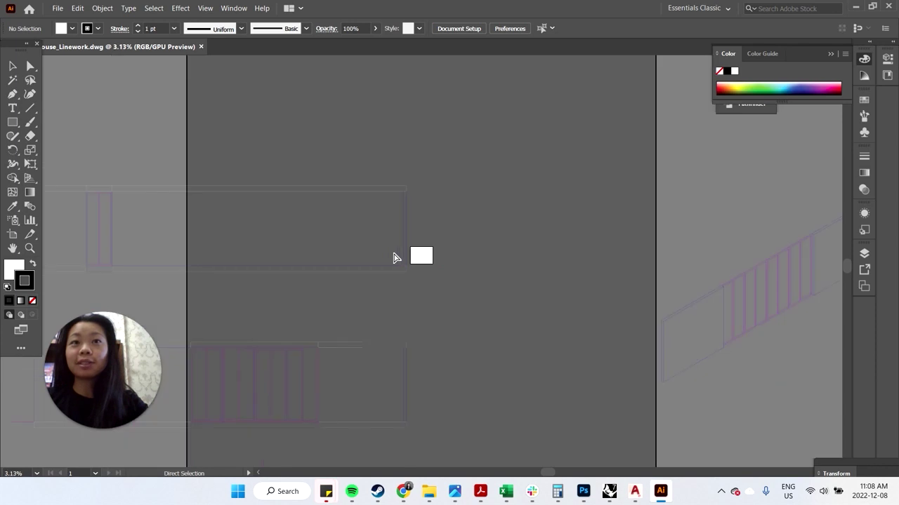
- Delete a staircase line, then close the document without saving
{"action": "key", "text": "v"}
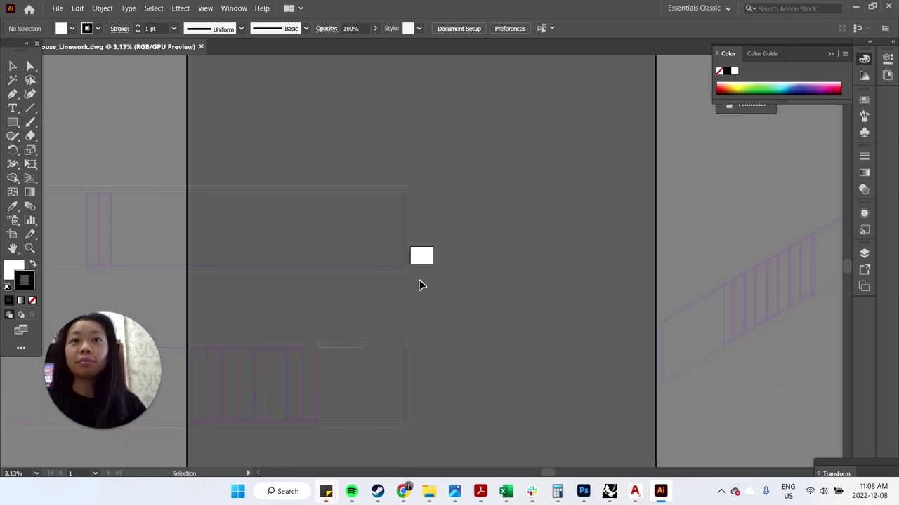
{"action": "left_click", "coordinate": [734, 299]}
{"action": "key", "text": "Delete"}
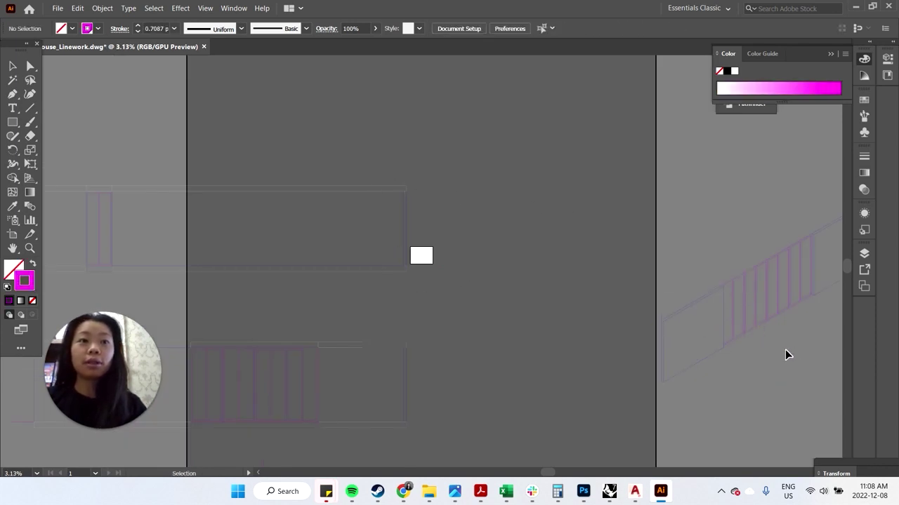
{"action": "left_click", "coordinate": [204, 46]}
{"action": "left_click", "coordinate": [509, 261]}
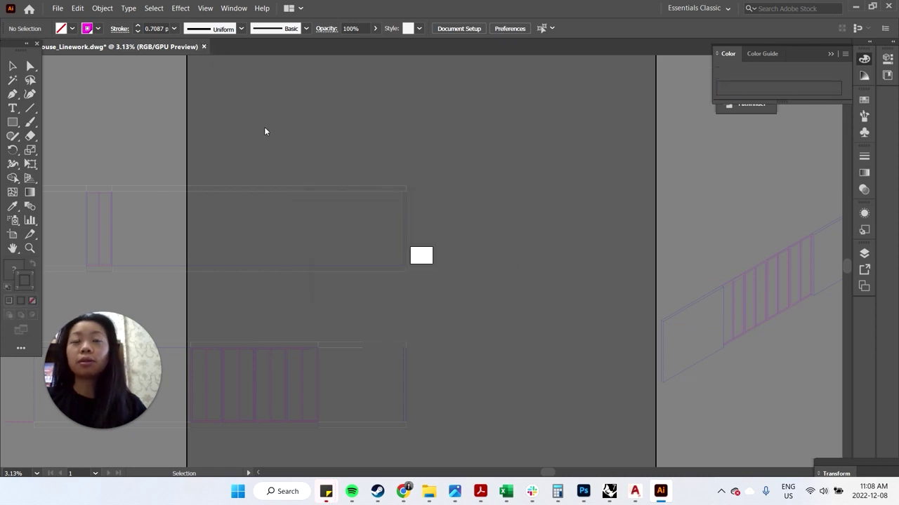
- Reopen WeekendHouse_Linework.dwg from the Home screen with Scale to Fit Artboard
{"action": "left_click", "coordinate": [57, 10]}
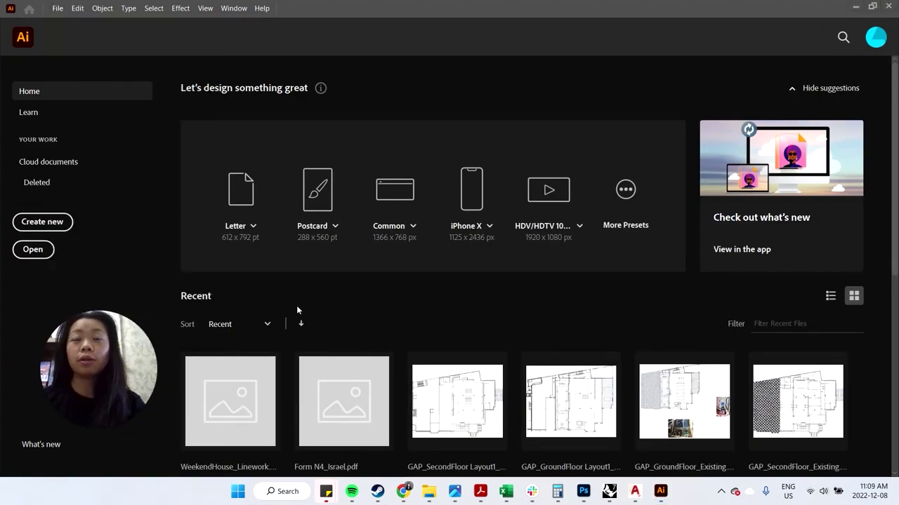
{"action": "left_click", "coordinate": [31, 251]}
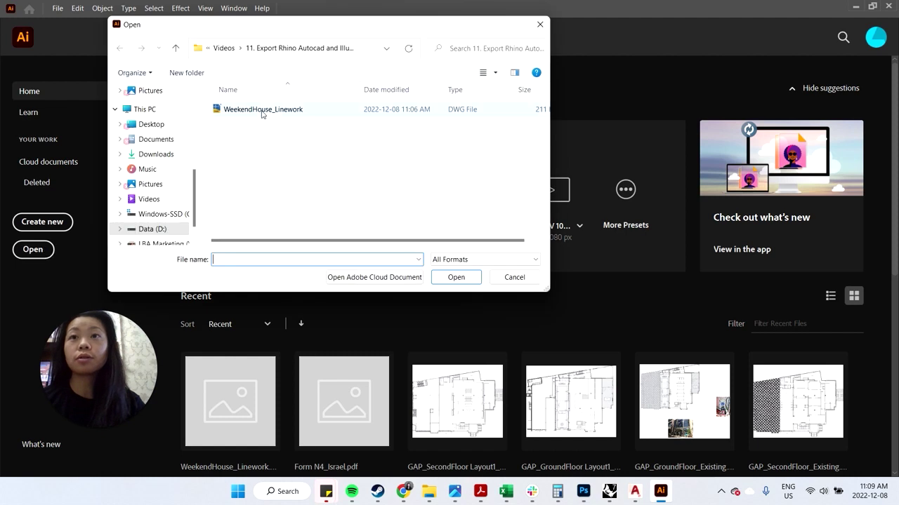
{"action": "double_click", "coordinate": [267, 111]}
{"action": "left_click", "coordinate": [346, 180]}
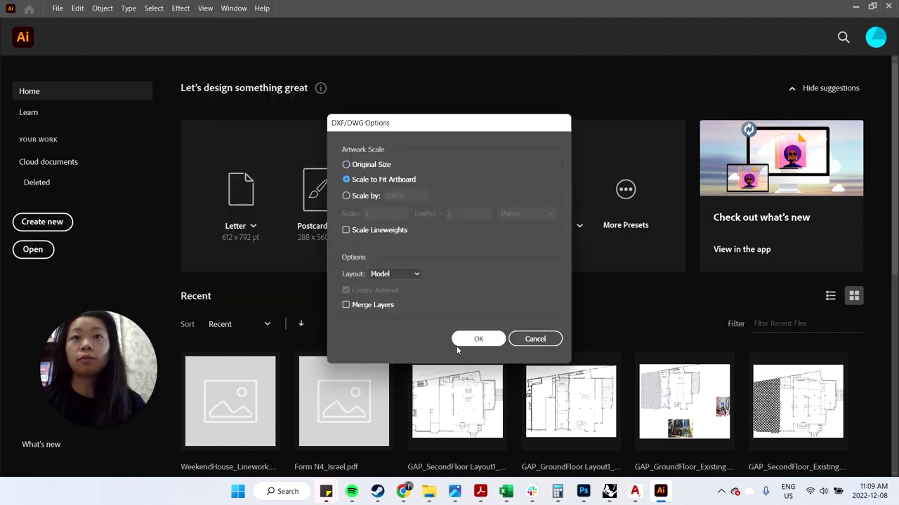
{"action": "left_click", "coordinate": [476, 340]}
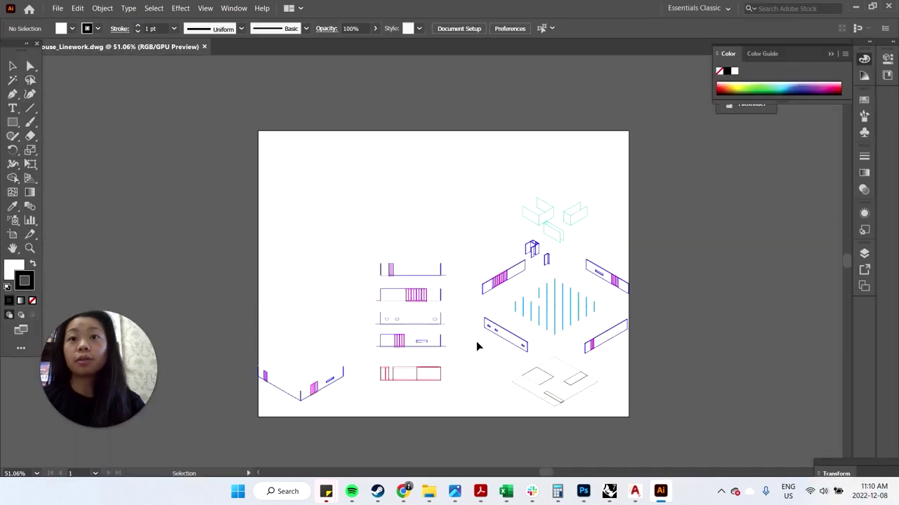
- Select and delete the stacked elevation drawings
{"action": "left_click", "coordinate": [290, 386]}
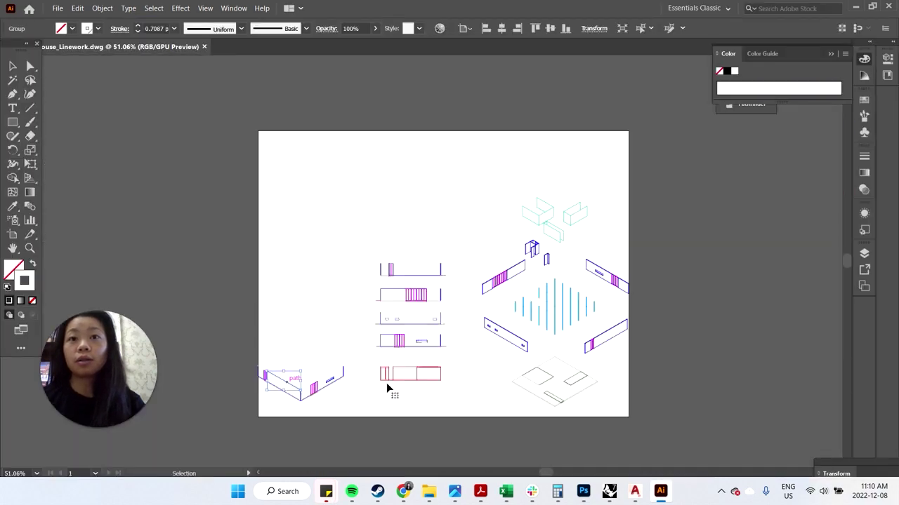
{"action": "left_click", "coordinate": [469, 397]}
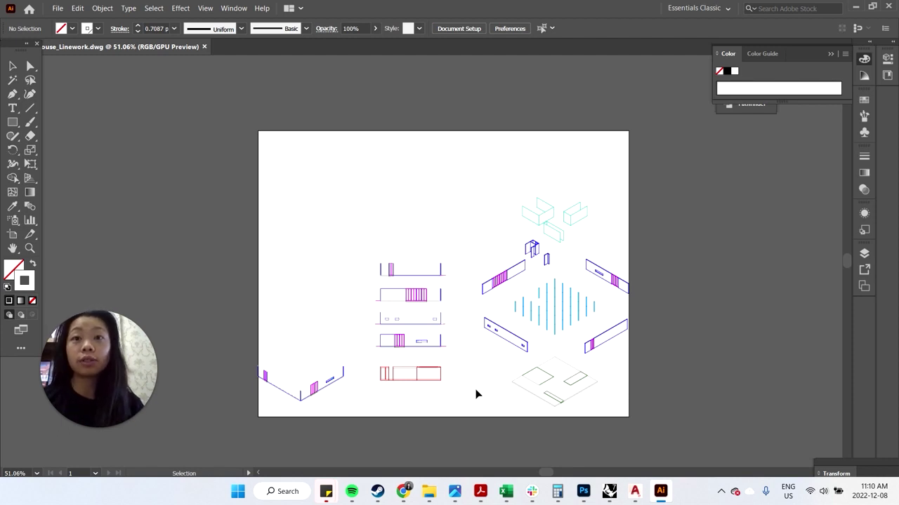
{"action": "left_click", "coordinate": [383, 255]}
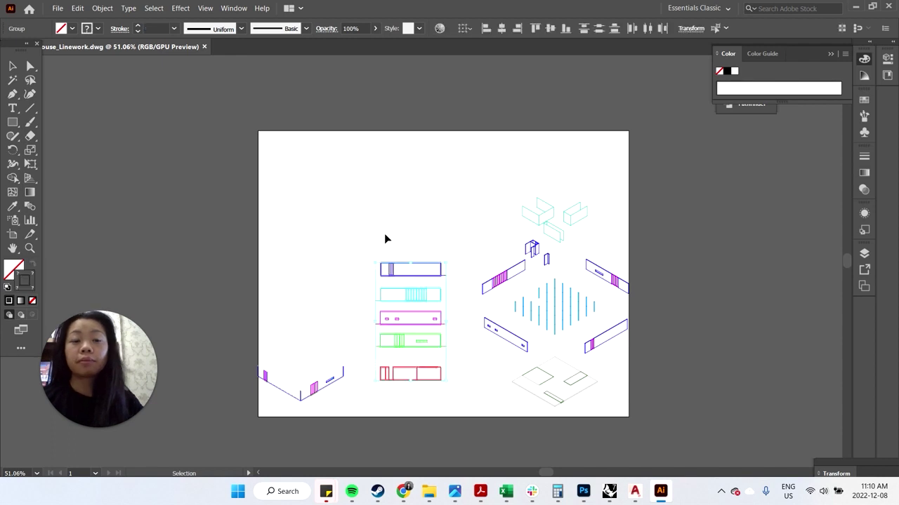
{"action": "key", "text": "Delete"}
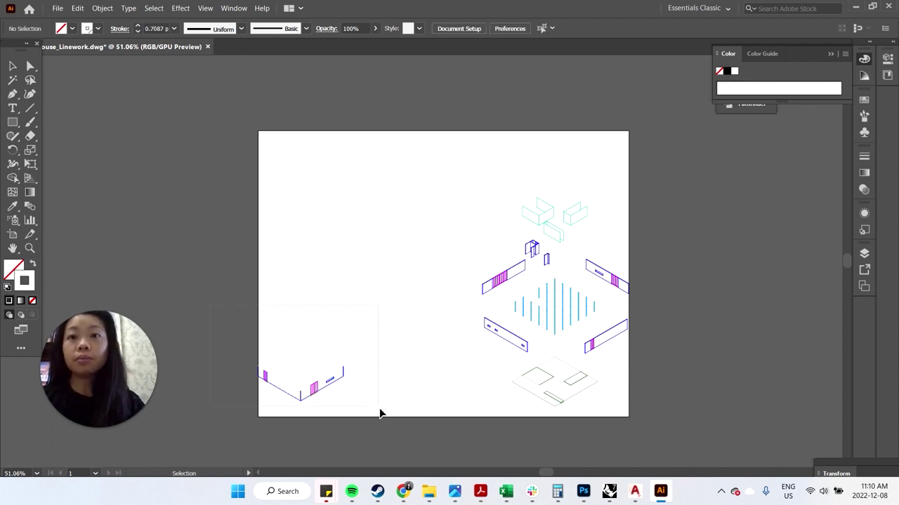
- Drag the lower-left linework up toward the centre-left and clear the selection
{"action": "left_click_drag", "start_coordinate": [310, 372], "coordinate": [383, 291]}
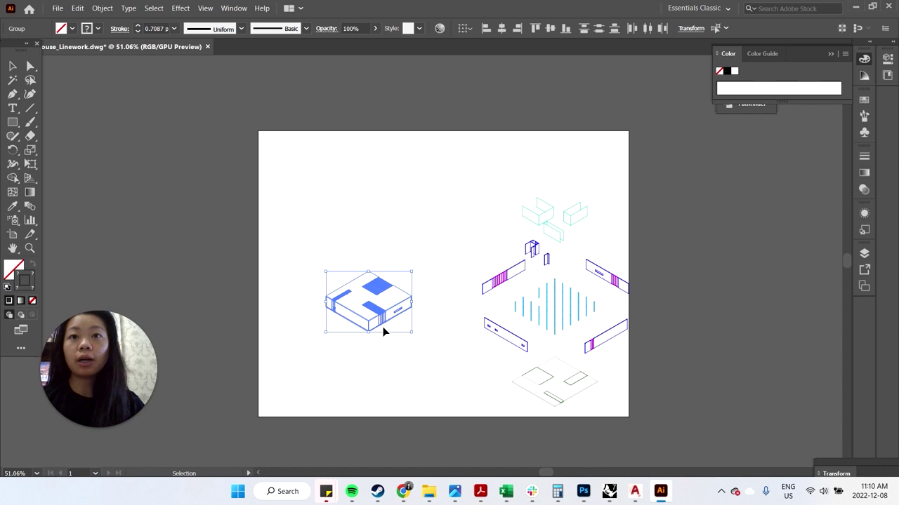
{"action": "left_click", "coordinate": [379, 345]}
{"action": "scroll", "coordinate": [351, 337], "scroll_direction": "up", "scroll_amount": 1}
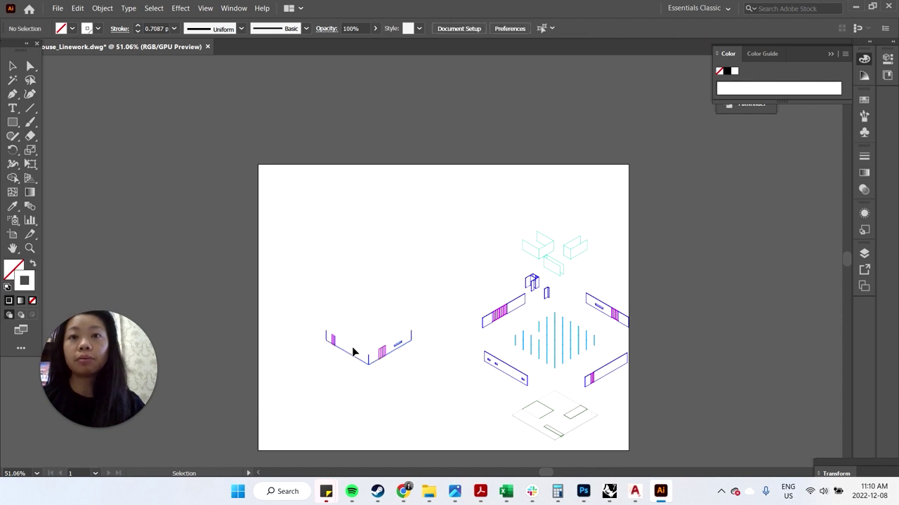
{"action": "left_click", "coordinate": [356, 348]}
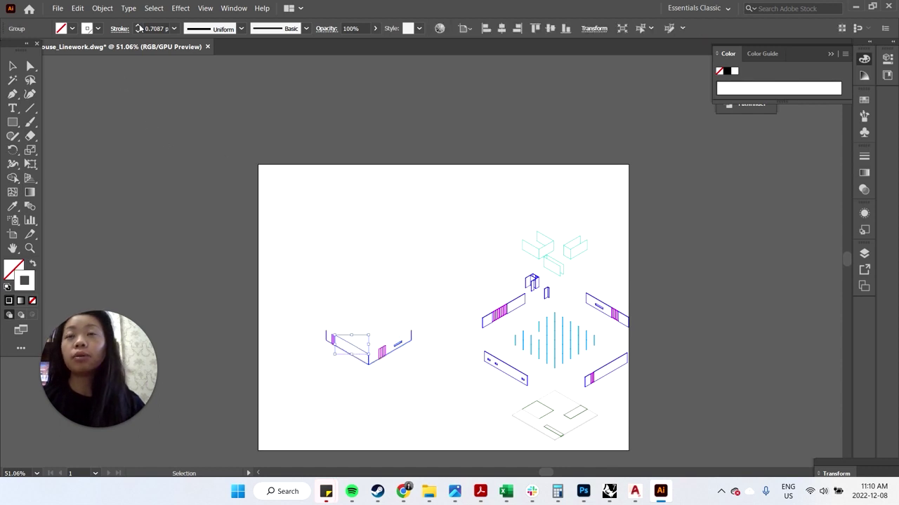
{"action": "left_click", "coordinate": [154, 7]}
{"action": "left_click", "coordinate": [242, 283]}
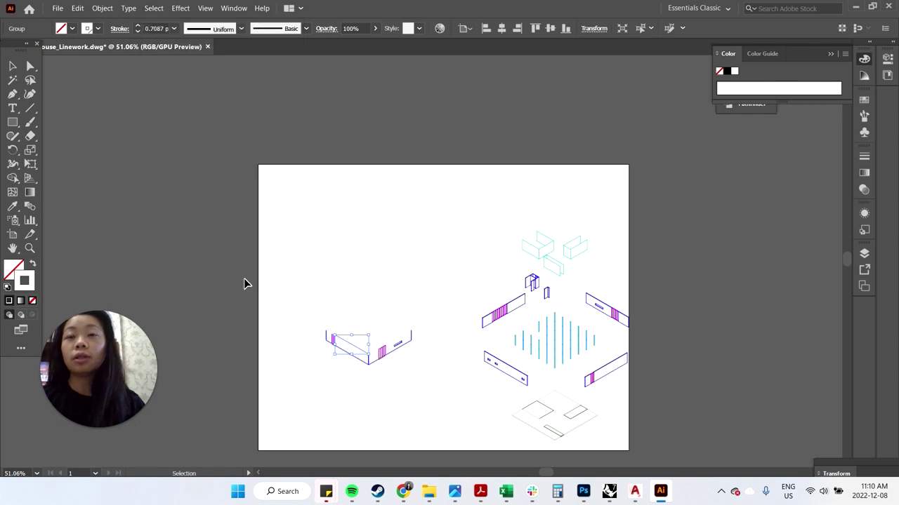
{"action": "left_click", "coordinate": [242, 282]}
- Select all objects with the same stroke colour and show only colour swatches
{"action": "left_click", "coordinate": [153, 8]}
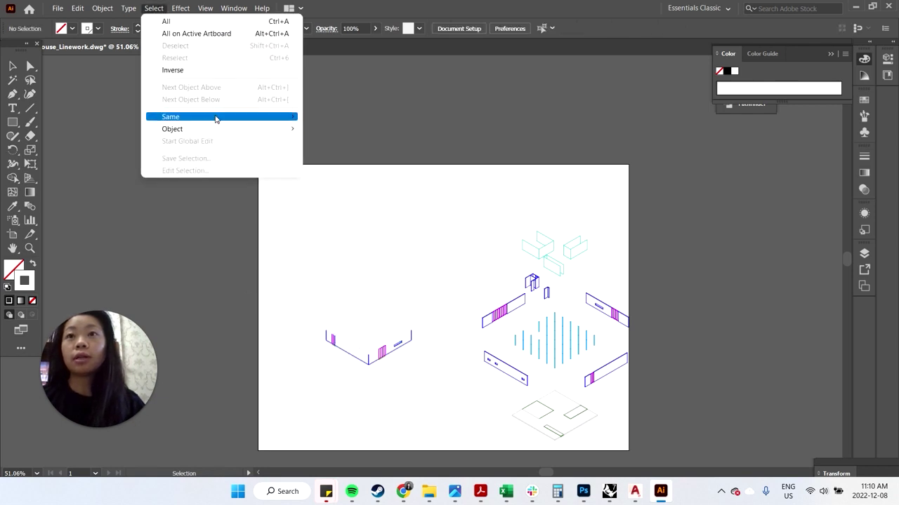
{"action": "mouse_move", "coordinate": [217, 118]}
{"action": "left_click", "coordinate": [360, 194]}
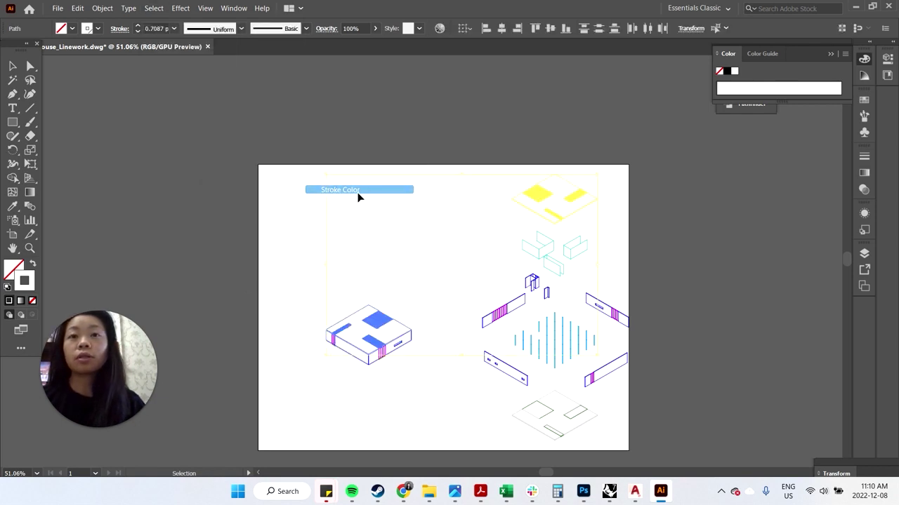
{"action": "left_click", "coordinate": [98, 28]}
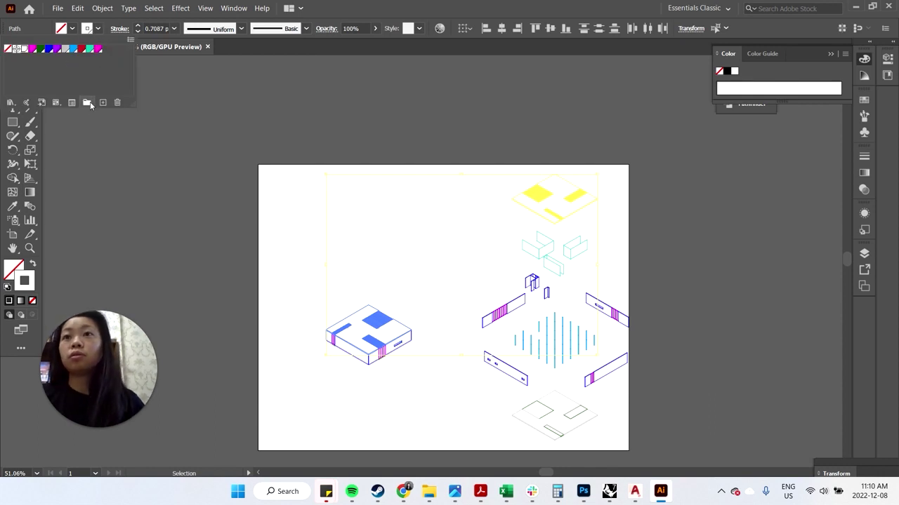
{"action": "left_click", "coordinate": [57, 103]}
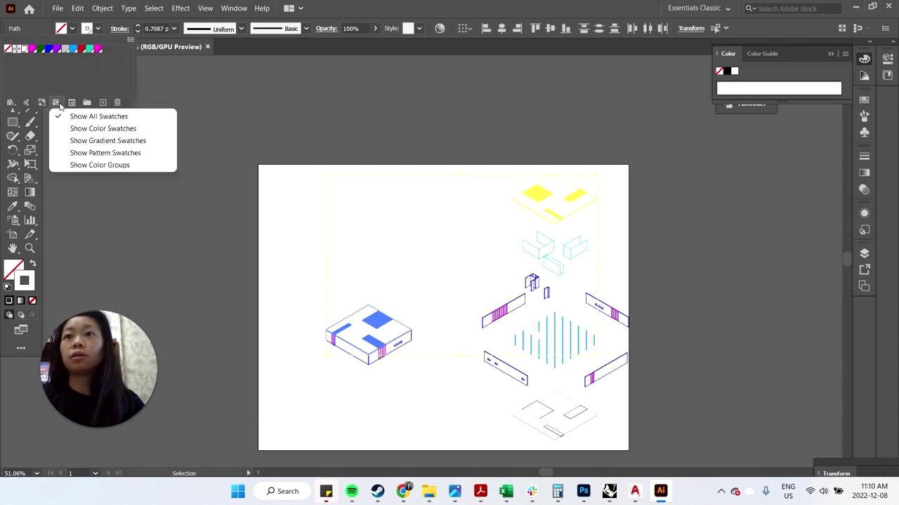
{"action": "left_click", "coordinate": [75, 84]}
{"action": "left_click", "coordinate": [87, 29]}
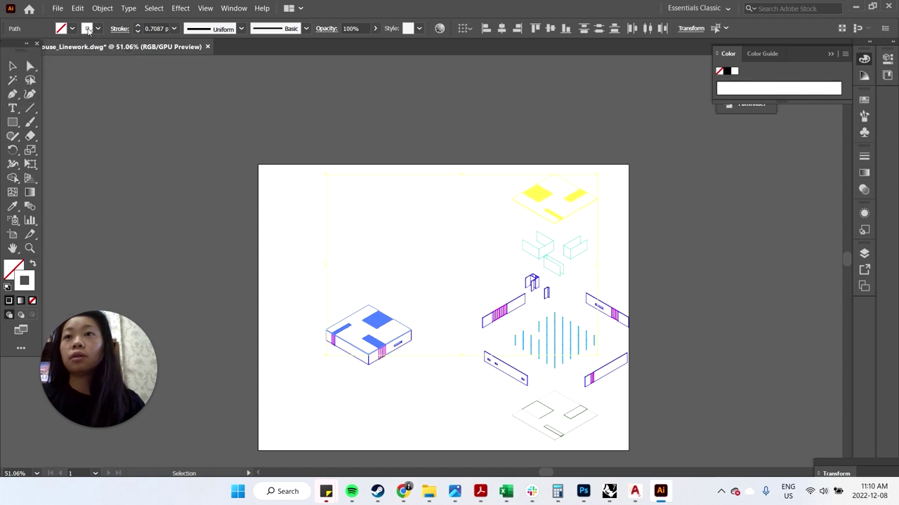
{"action": "left_click", "coordinate": [87, 29]}
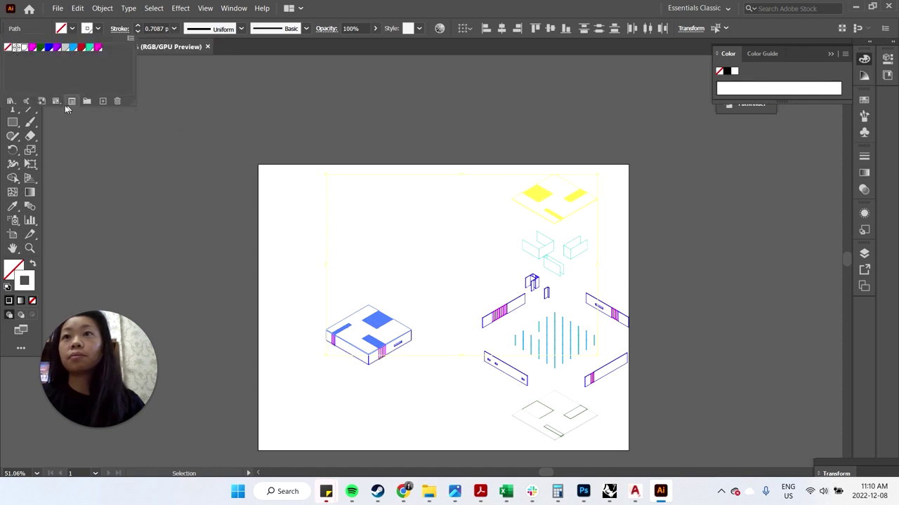
{"action": "left_click", "coordinate": [71, 102]}
{"action": "left_click", "coordinate": [75, 125]}
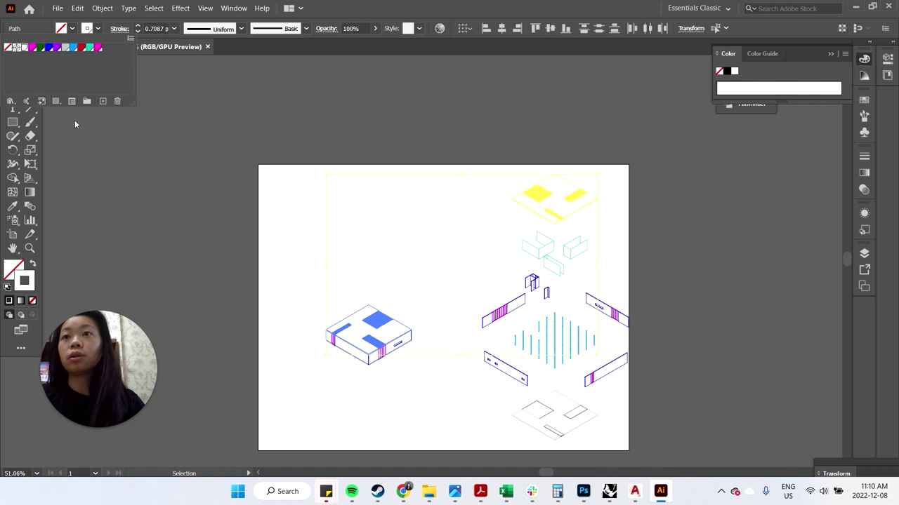
- Change the AutoCAD Color swatch to Grayscale K 100% black, then deselect
{"action": "double_click", "coordinate": [24, 47]}
{"action": "left_click", "coordinate": [464, 205]}
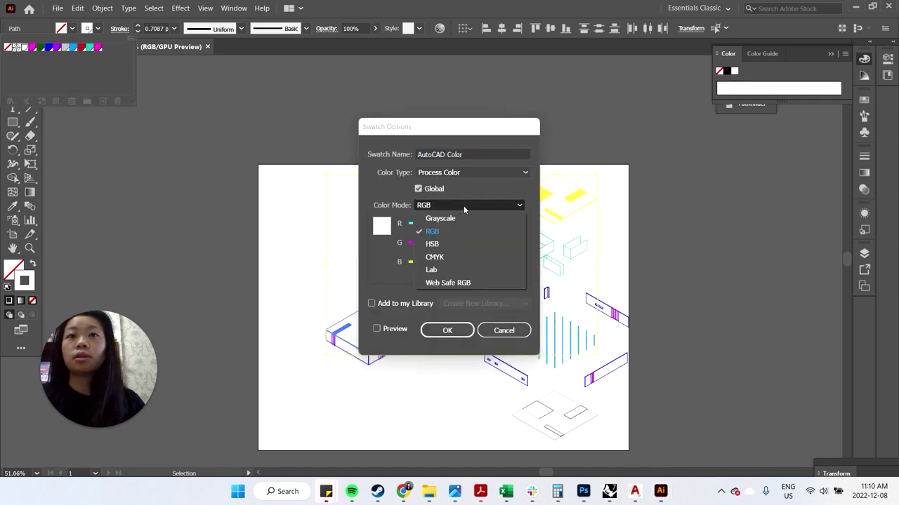
{"action": "left_click", "coordinate": [450, 217]}
{"action": "left_click_drag", "start_coordinate": [408, 225], "coordinate": [491, 224]}
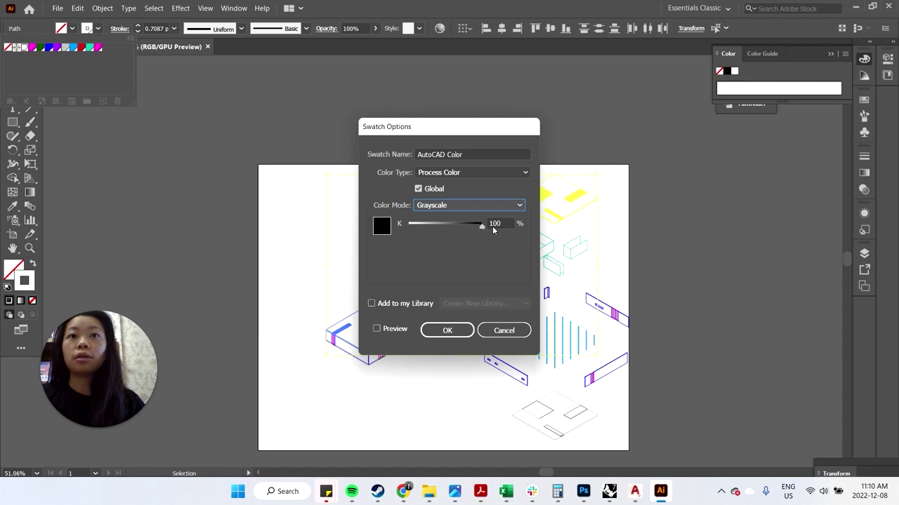
{"action": "left_click", "coordinate": [447, 330]}
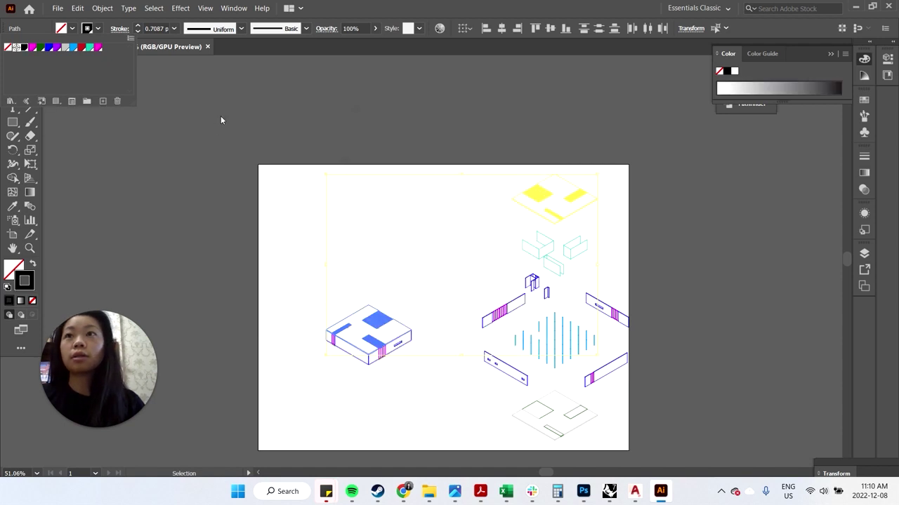
{"action": "left_click", "coordinate": [402, 261]}
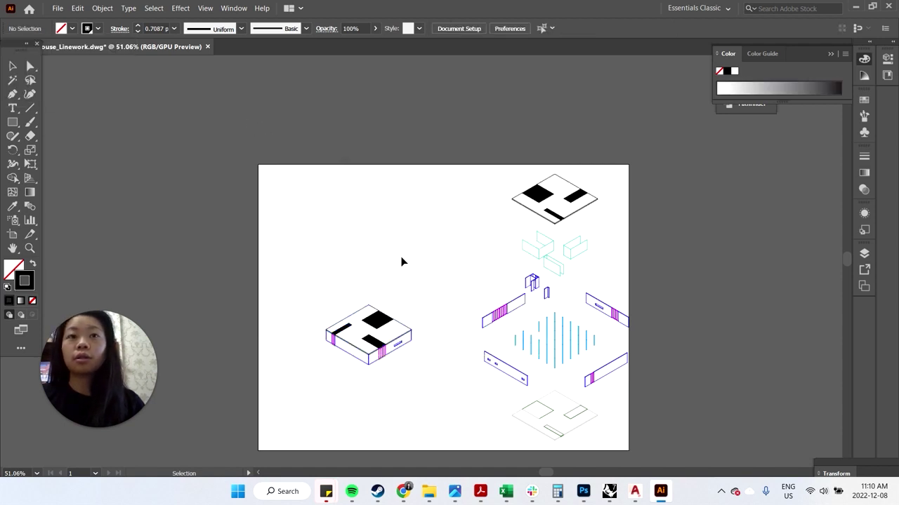
- Select all objects with the same black stroke color and set their stroke weight to 0.25 pt
{"action": "left_click", "coordinate": [378, 321]}
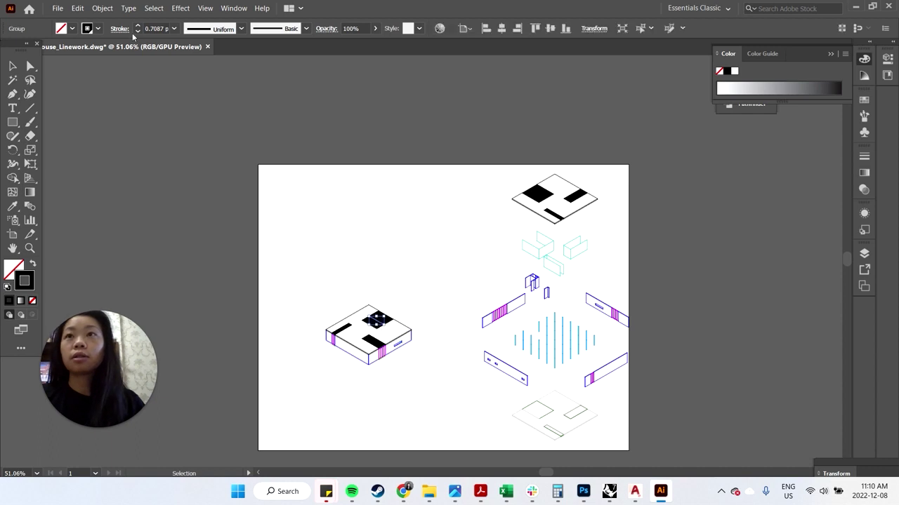
{"action": "left_click", "coordinate": [155, 8]}
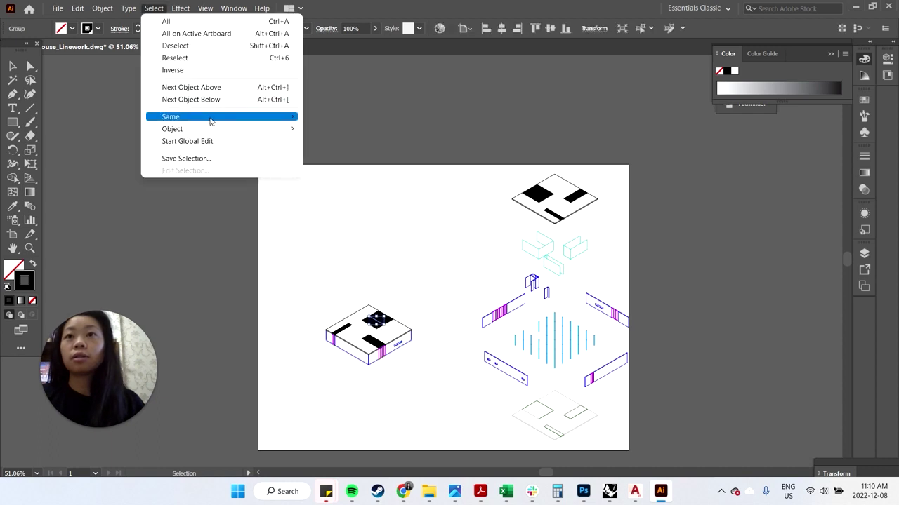
{"action": "mouse_move", "coordinate": [210, 120]}
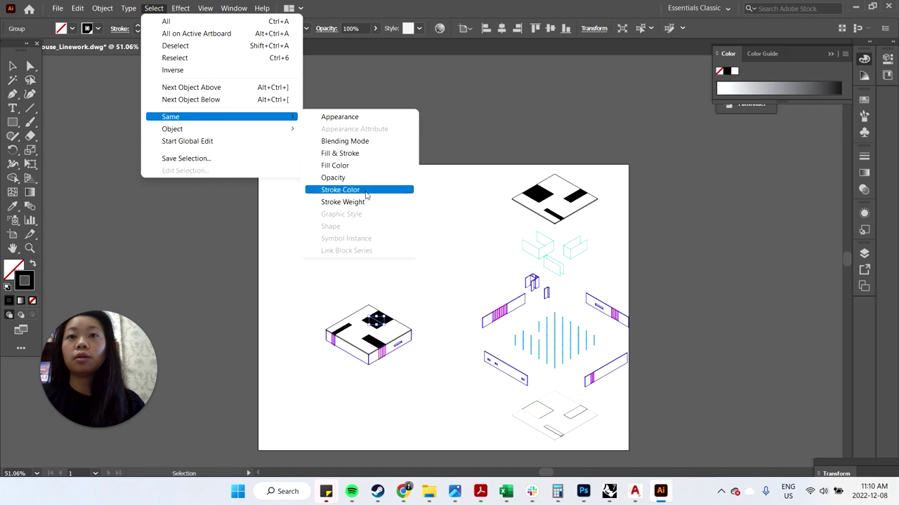
{"action": "left_click", "coordinate": [366, 189]}
{"action": "left_click", "coordinate": [173, 29]}
{"action": "left_click", "coordinate": [205, 39]}
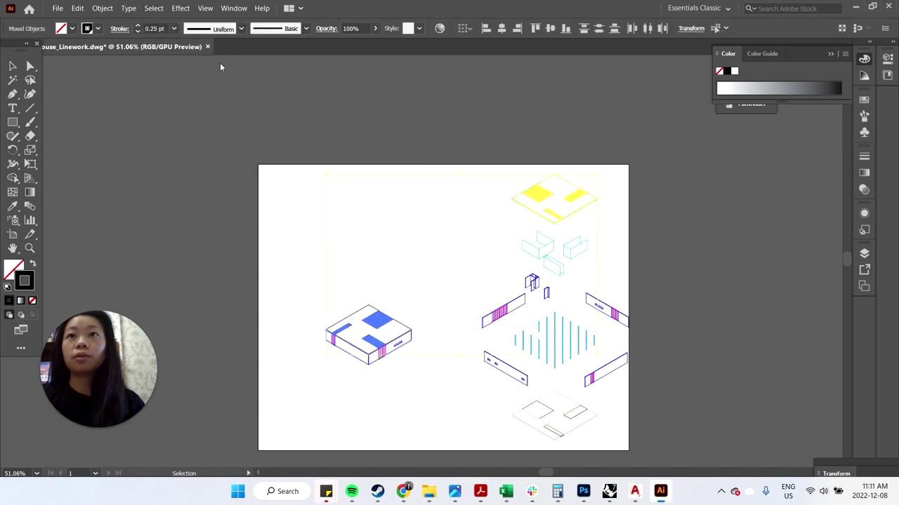
{"action": "left_click", "coordinate": [390, 188]}
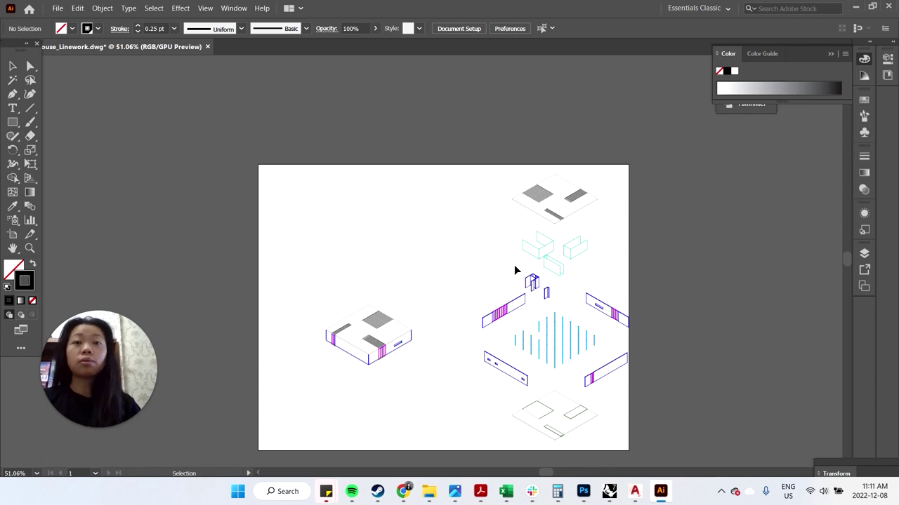
- Move the exploded isometric house drawing slightly to the left
{"action": "left_click_drag", "start_coordinate": [660, 442], "coordinate": [663, 445]}
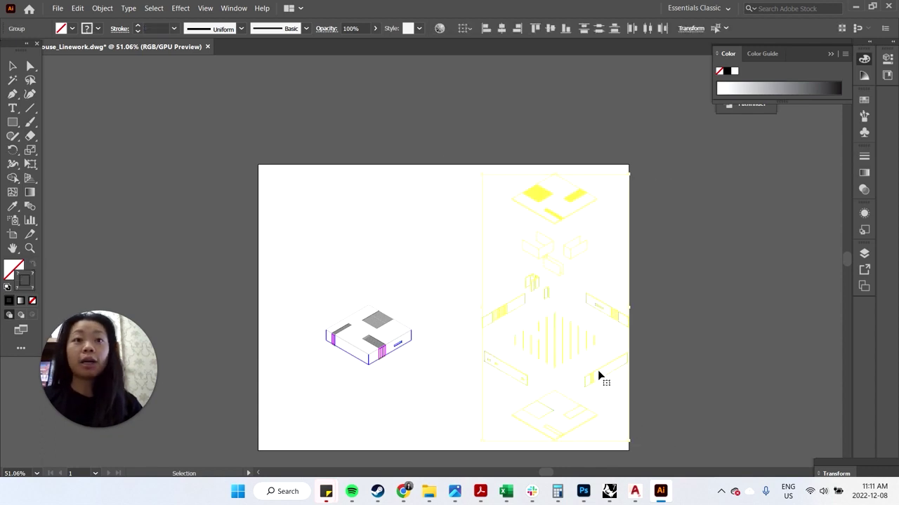
{"action": "left_click_drag", "start_coordinate": [598, 372], "coordinate": [564, 372]}
{"action": "left_click", "coordinate": [642, 337]}
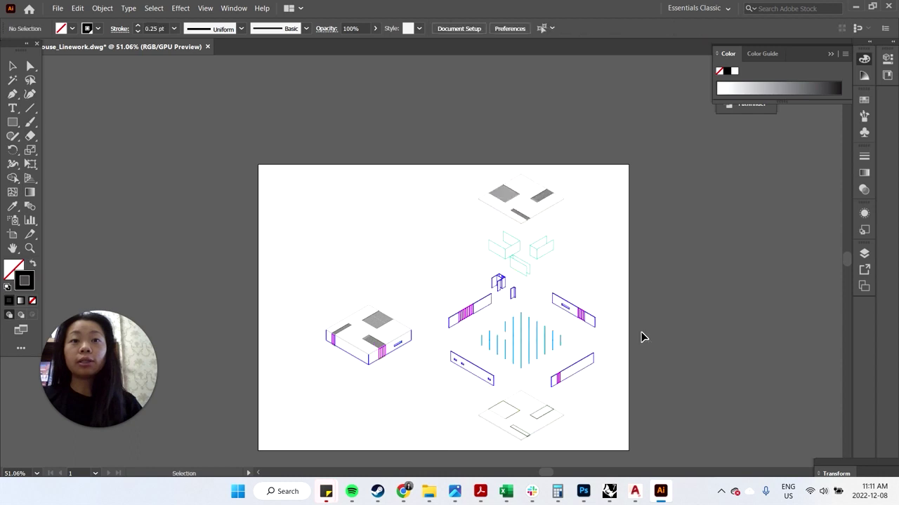